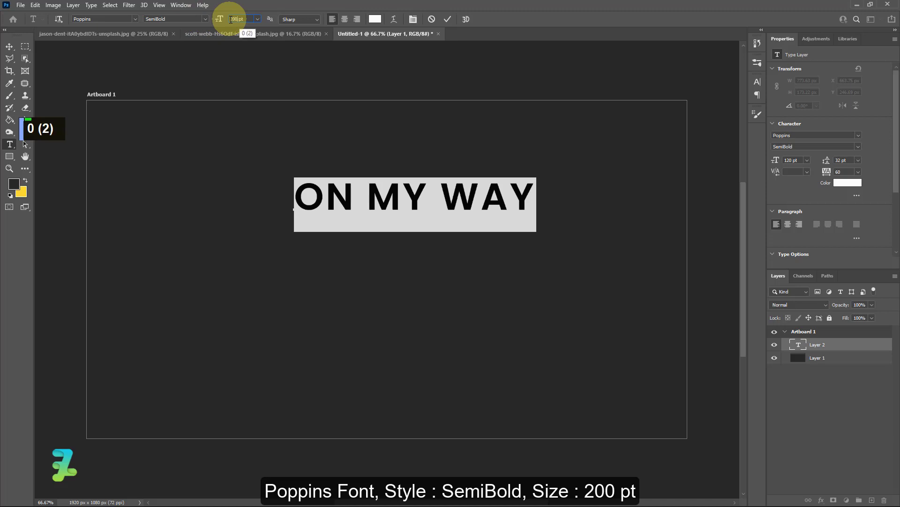
Set the ON MY WAY text size to 200 pt and move the text back inside the artboard's upper area
key(Return)
click(14, 50)
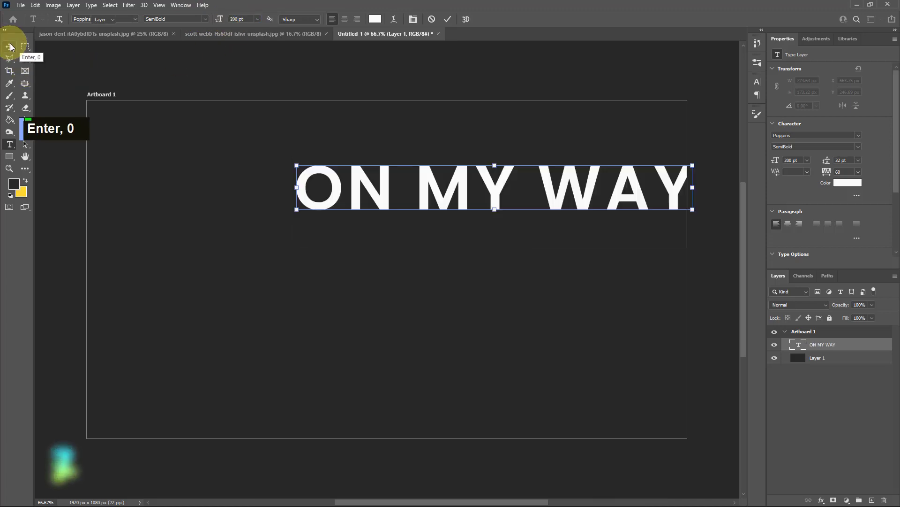
drag(486, 192, 373, 184)
Centre the text on the artboard horizontally and vertically, then move it straight up to the upper part of the artboard
key(ctrl+a)
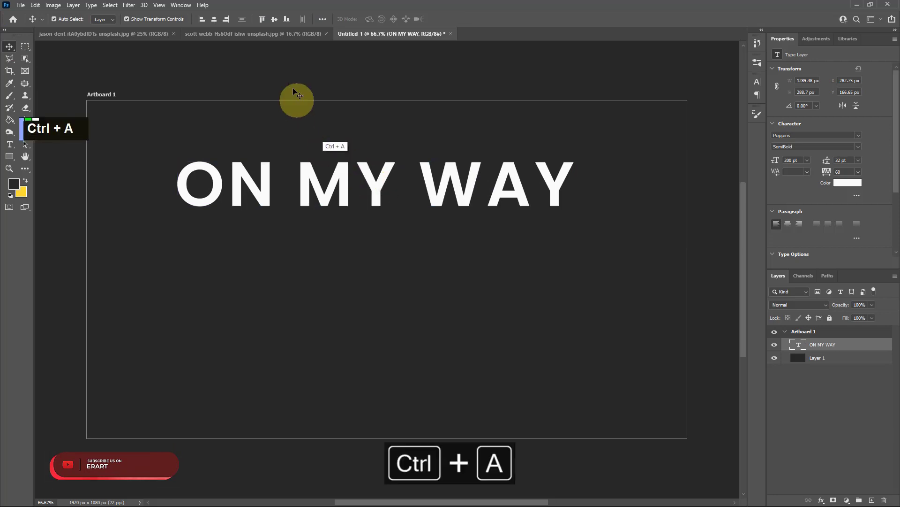
click(214, 19)
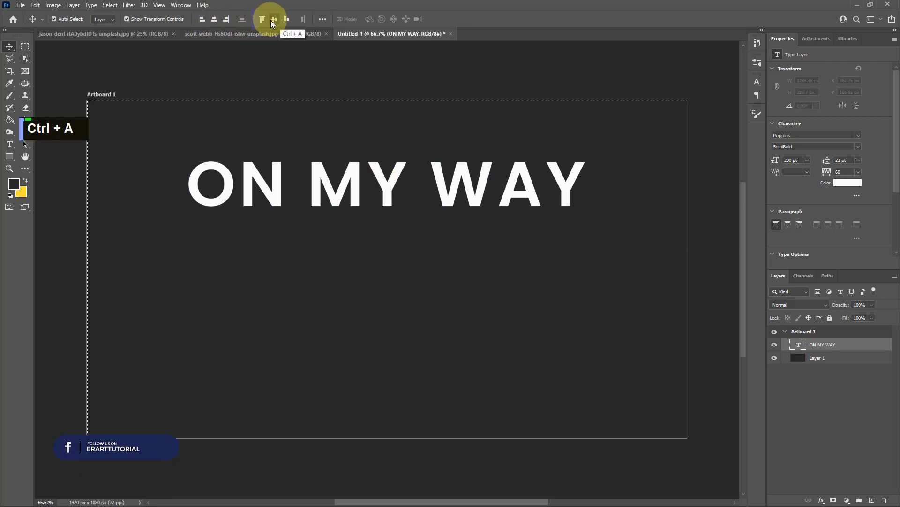
click(275, 19)
key(ctrl+d)
drag(442, 259, 445, 185)
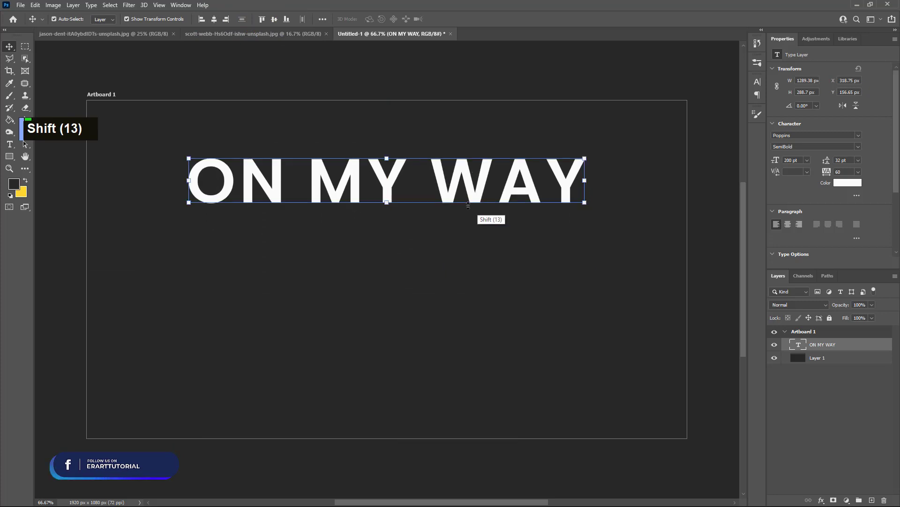
Duplicate the ON MY WAY text layer and recolour the lower copy with the yellow background colour
key(ctrl+j)
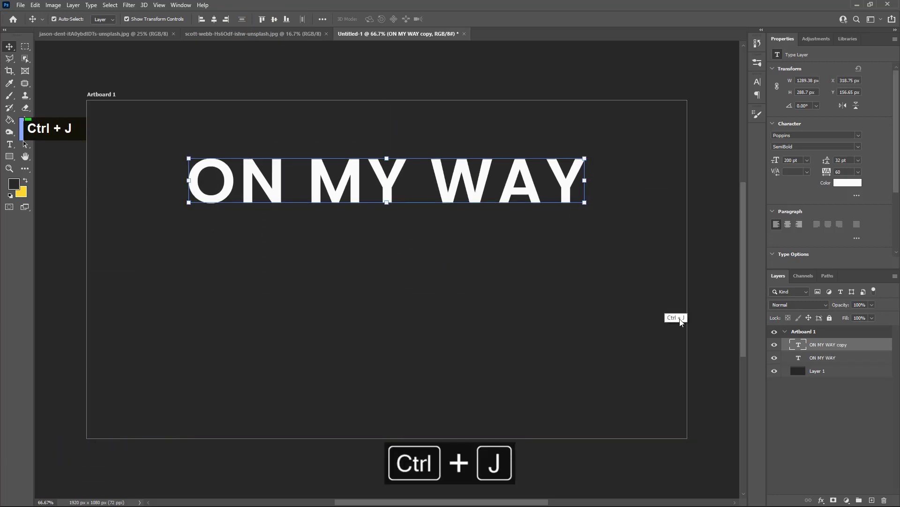
double_click(799, 357)
click(26, 181)
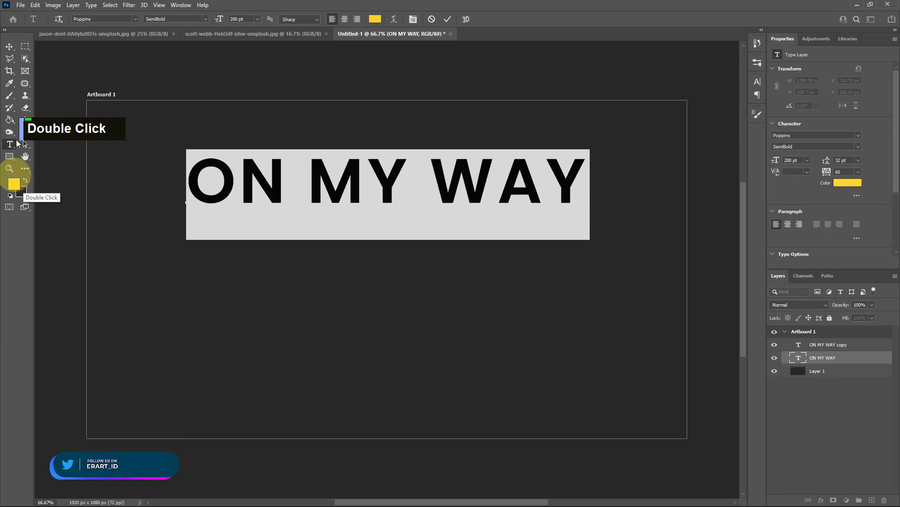
click(9, 46)
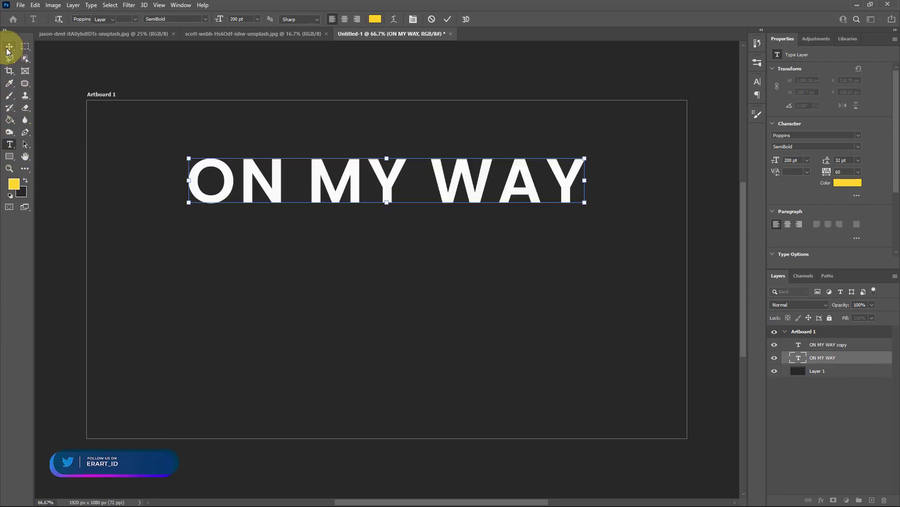
Offset the yellow text layer about 7 px right and 12 px down behind the white text
drag(387, 190, 384, 191)
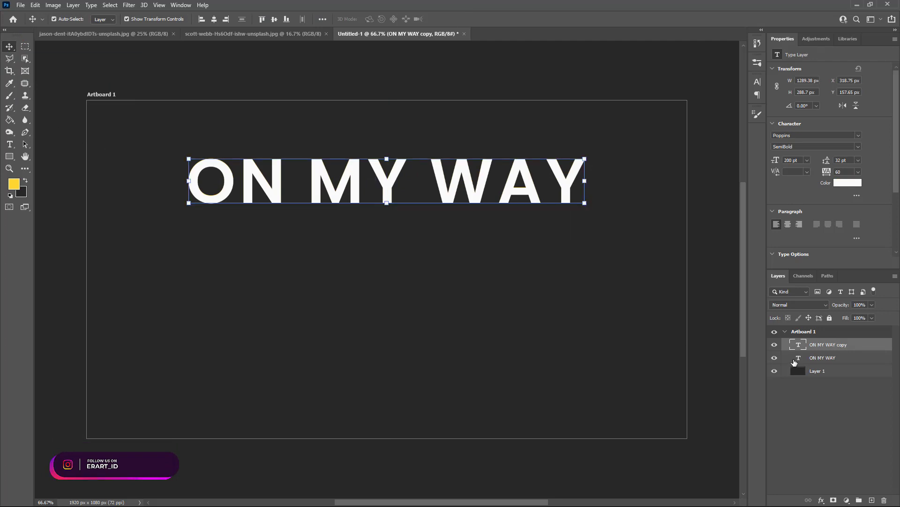
click(797, 360)
key(ctrl+t)
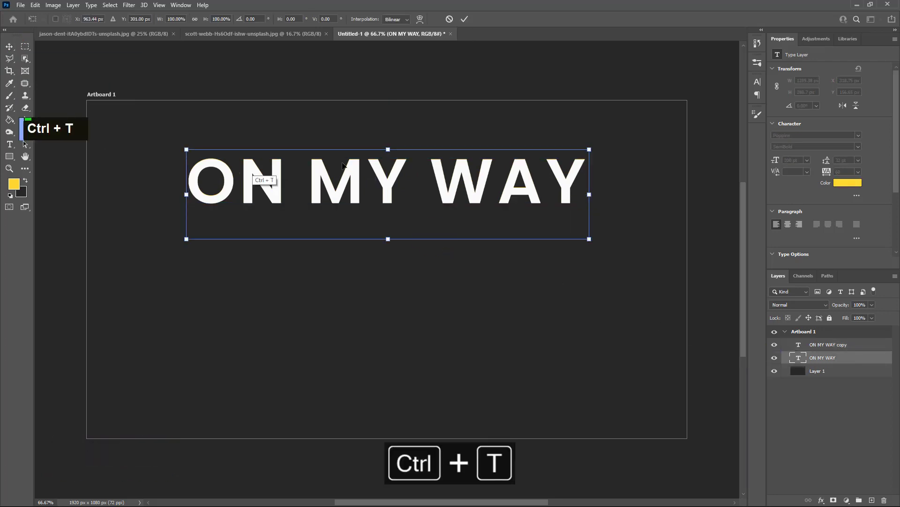
drag(385, 175, 388, 174)
click(8, 46)
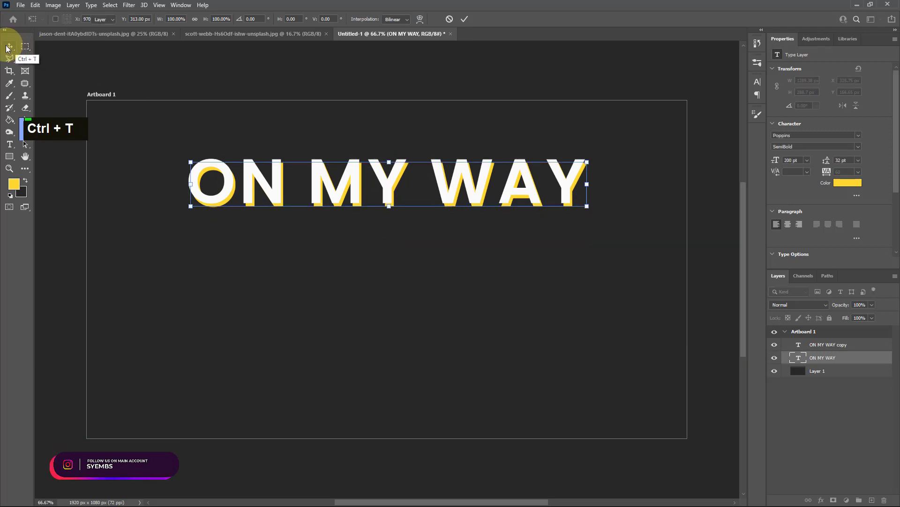
Duplicate the yellow text layer and recolour the lower copy bright green (#24ff00)
key(ctrl+j)
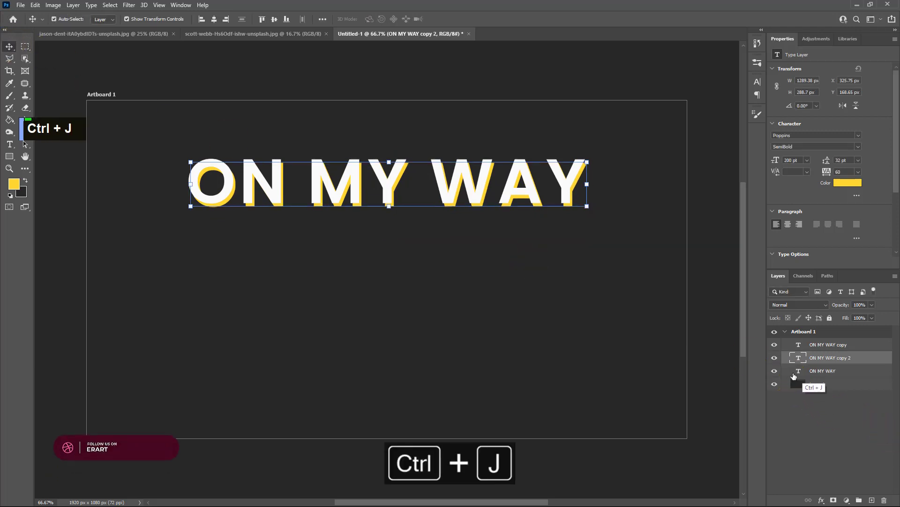
double_click(798, 371)
click(21, 188)
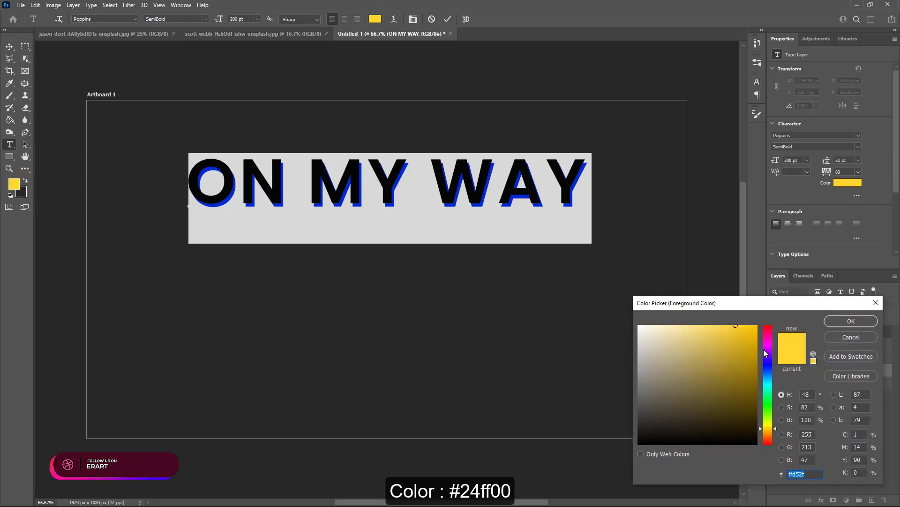
click(769, 406)
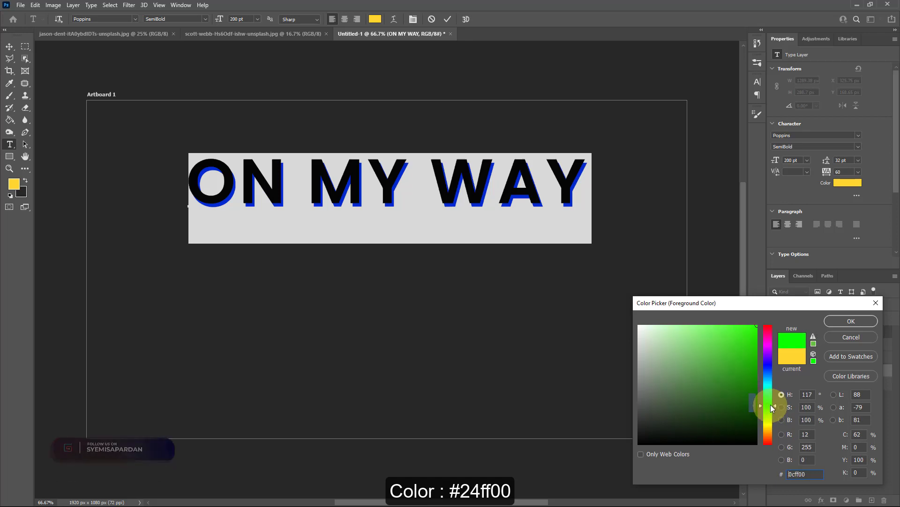
click(840, 323)
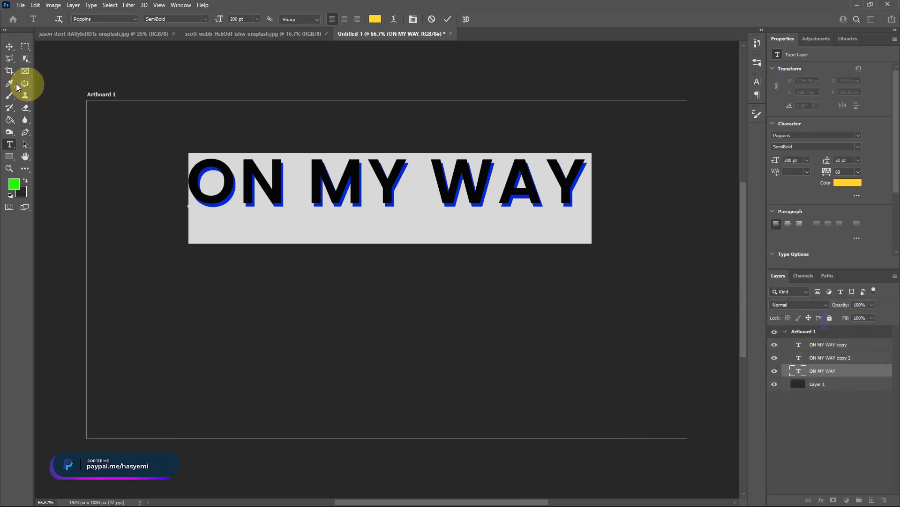
click(8, 51)
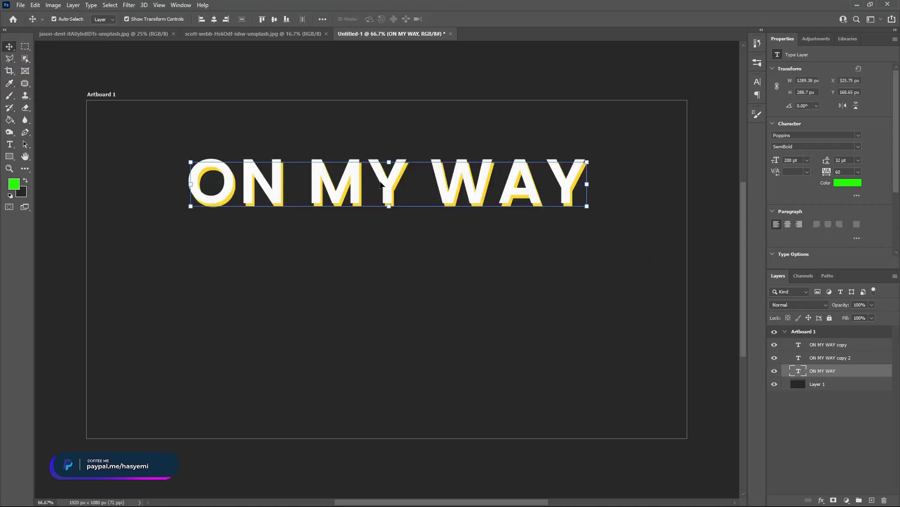
Offset the green text layer about 14 px left and 10 px up so it shows along the white letters' left edges
key(ctrl+t)
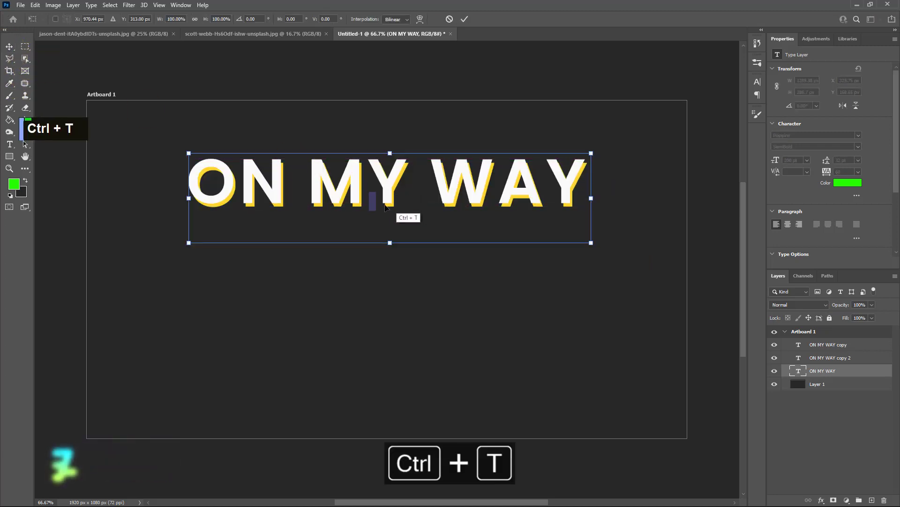
drag(387, 201, 383, 200)
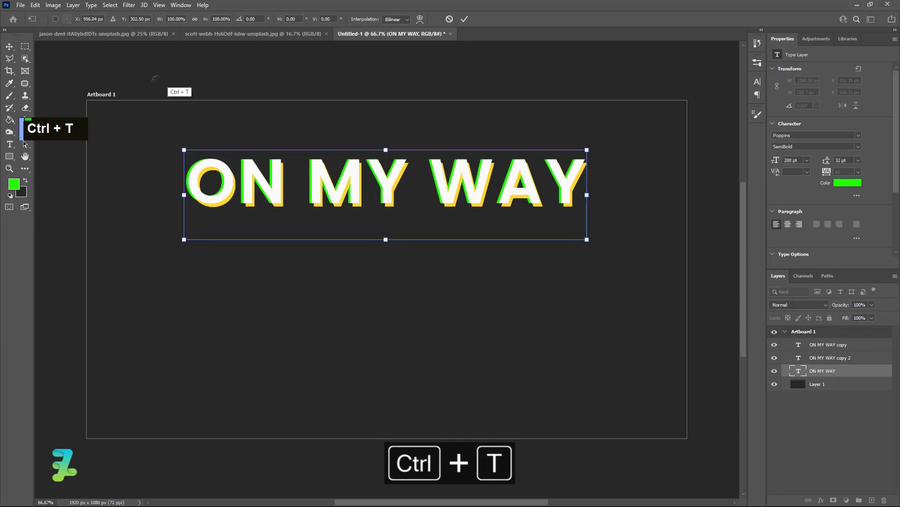
click(9, 48)
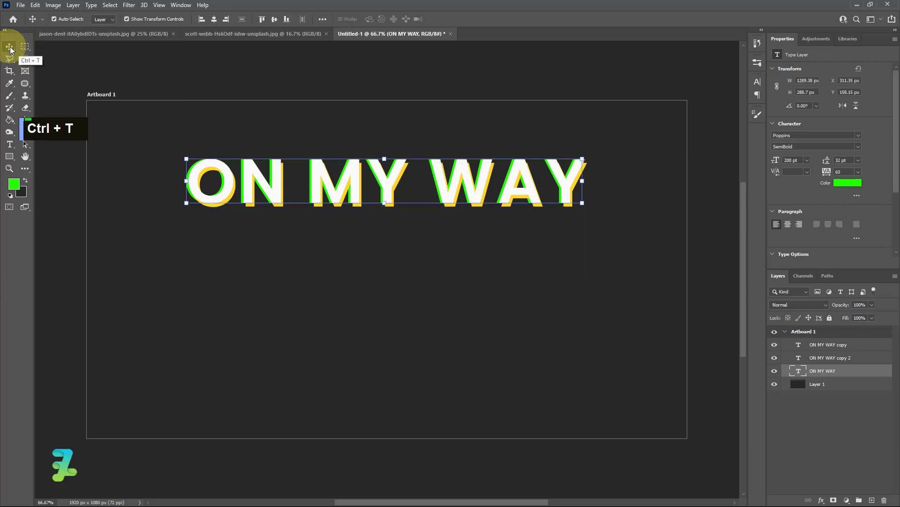
Duplicate the green text layer and recolour the lower copy red (#ff0000)
key(ctrl+j)
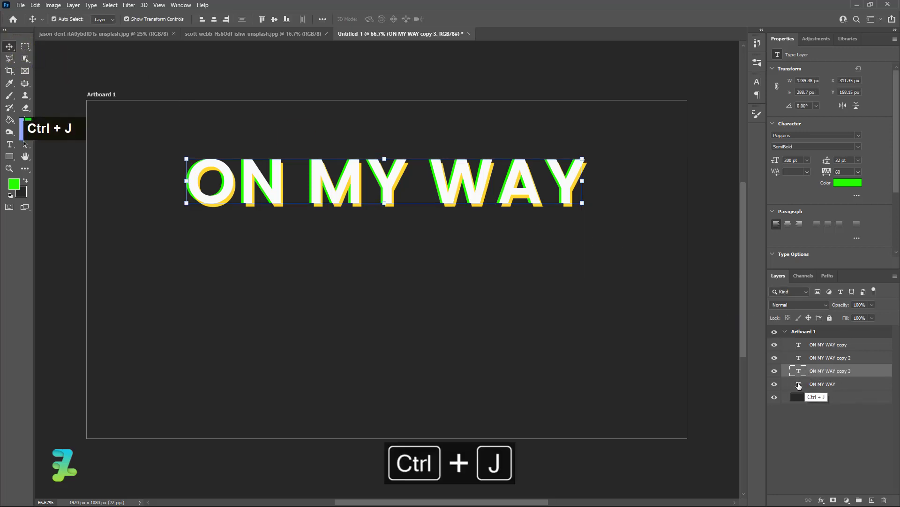
double_click(799, 384)
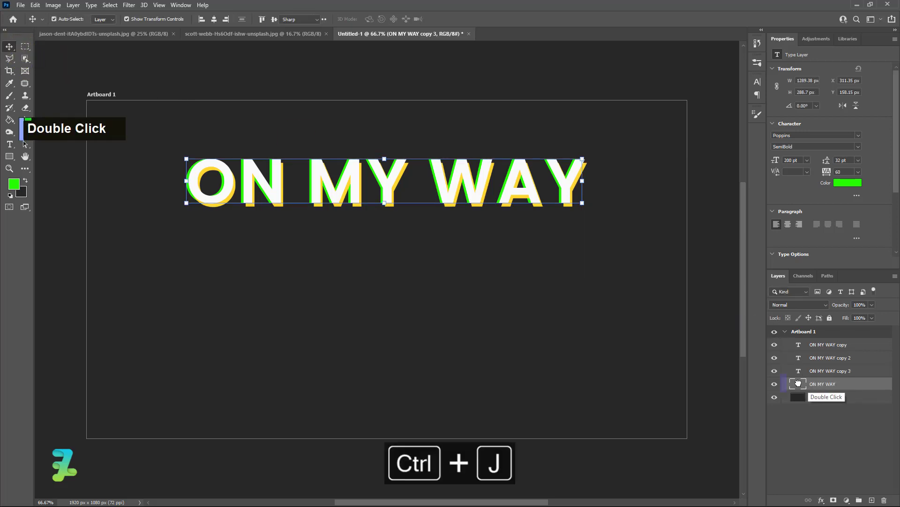
double_click(14, 183)
click(769, 331)
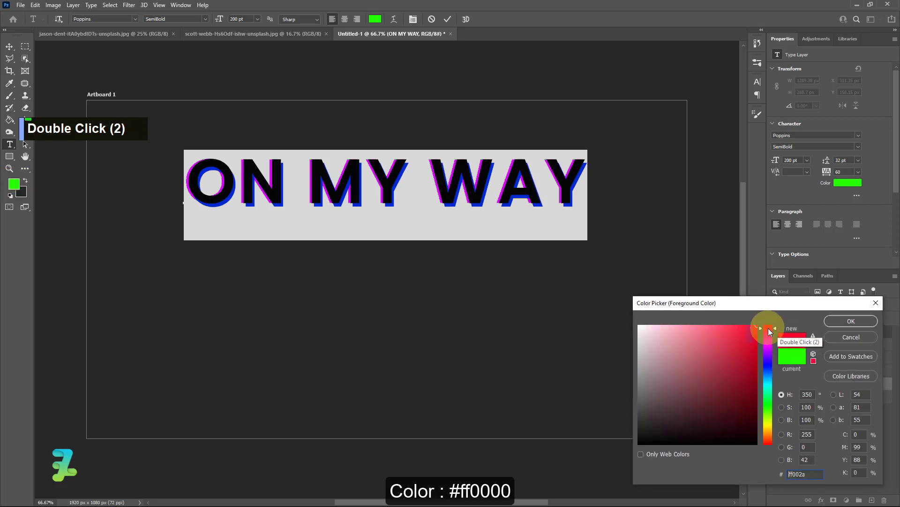
click(851, 320)
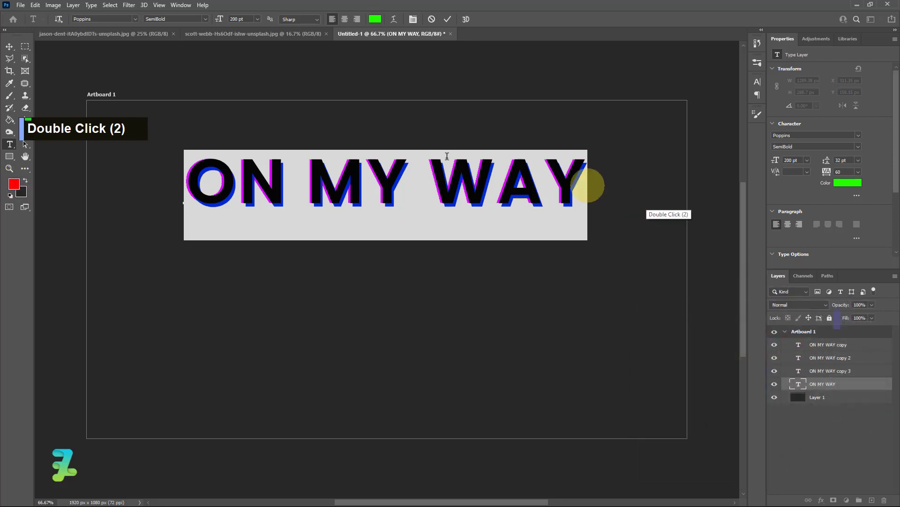
click(9, 47)
Offset the red text layer about 25 px straight down beneath the other text layers
key(ctrl+t)
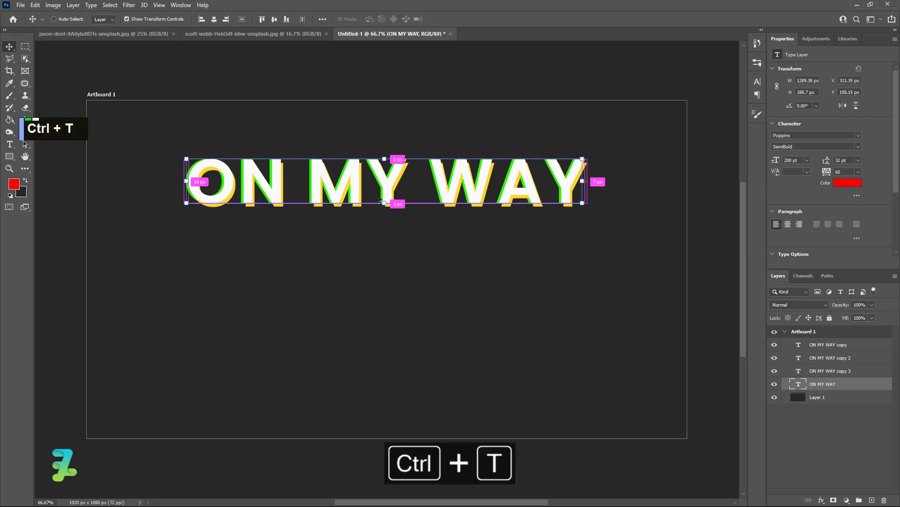
drag(388, 187, 389, 191)
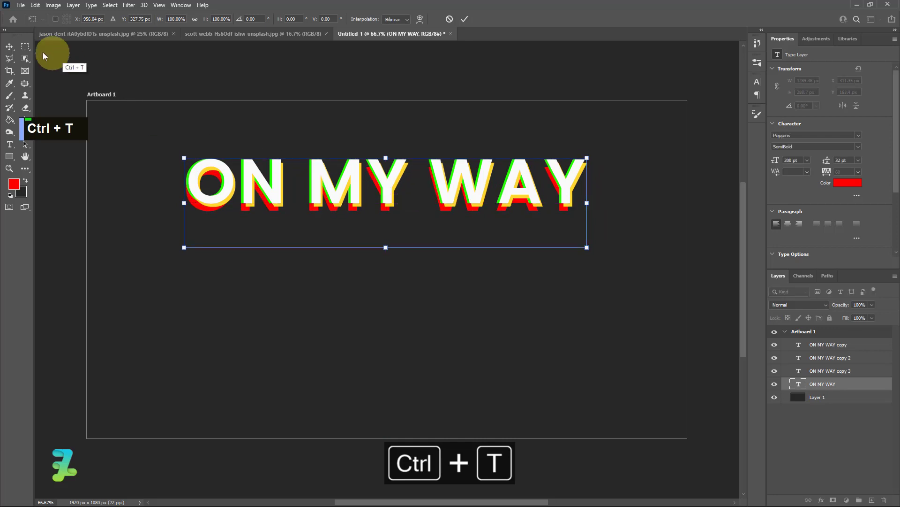
click(9, 46)
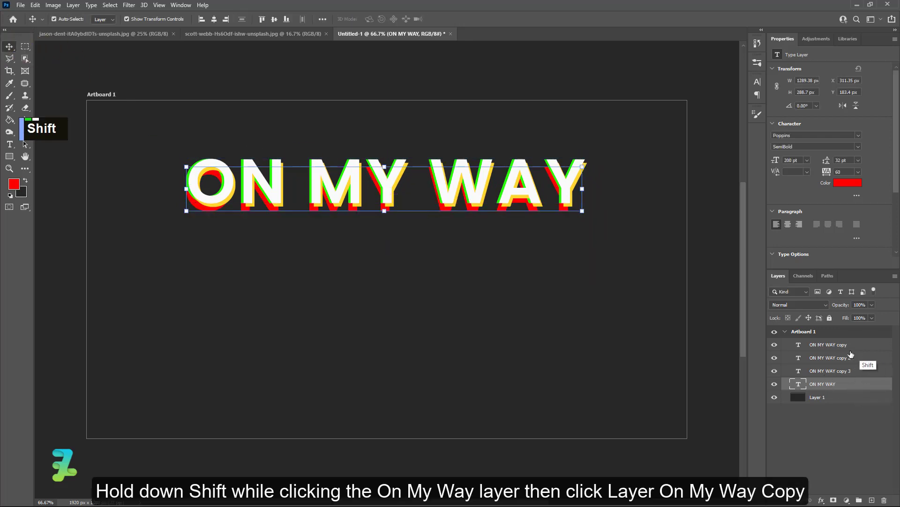
Convert all four ON MY WAY text layers together into one smart object
shift+click(851, 351)
right_click(850, 352)
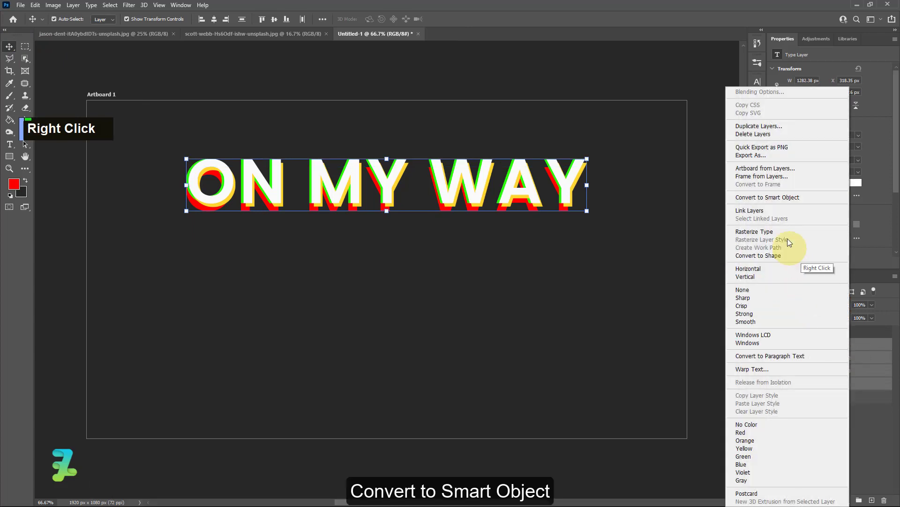
click(781, 199)
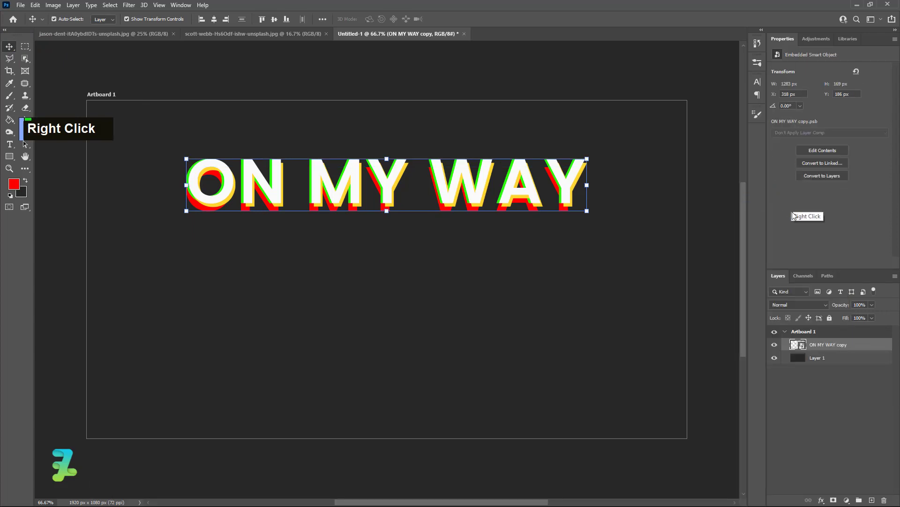
Open the Liquify filter and warp the bottom of the letter O into a long curved tail reaching the canvas's lower-left edge
click(127, 5)
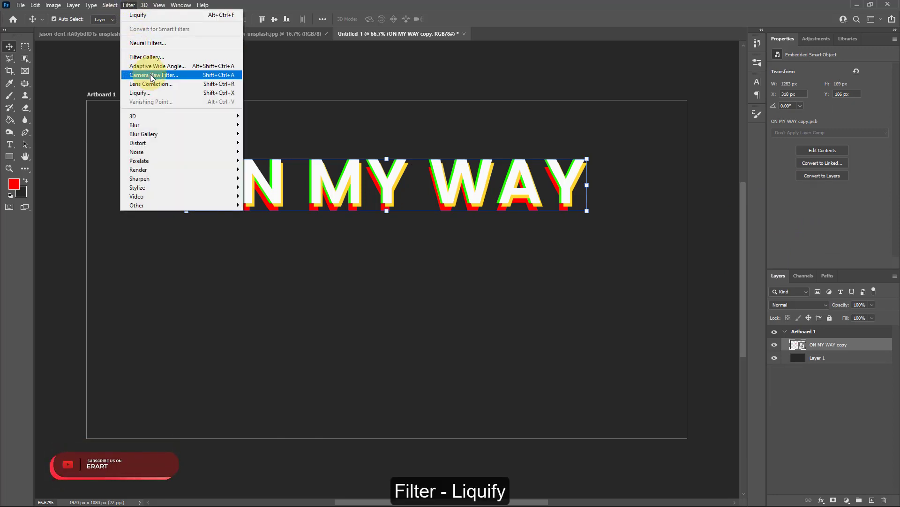
click(157, 93)
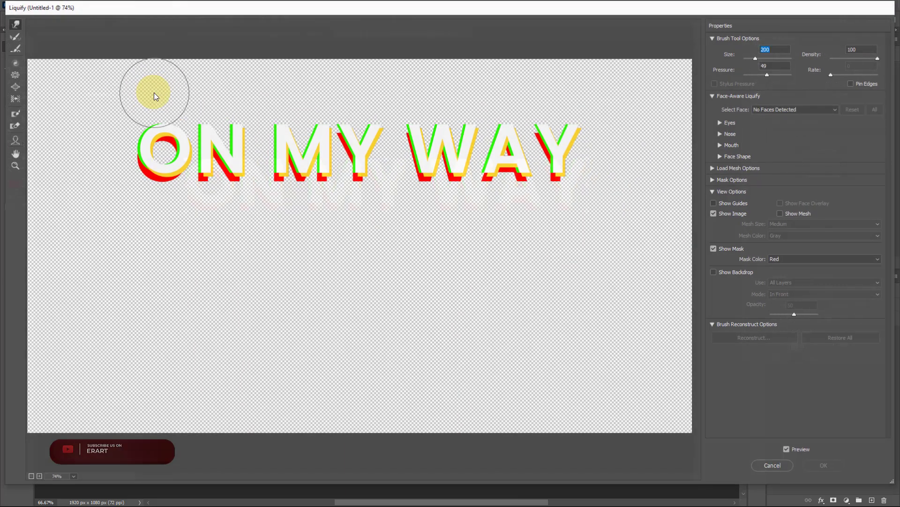
drag(171, 185, 148, 294)
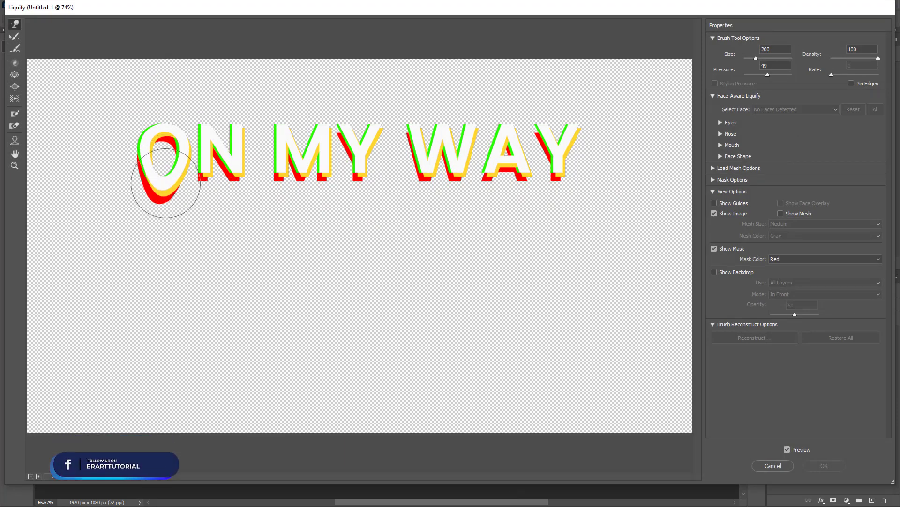
mouse_move(166, 183)
mouse_down()
mouse_move(149, 326)
mouse_move(92, 323)
mouse_move(145, 295)
mouse_up()
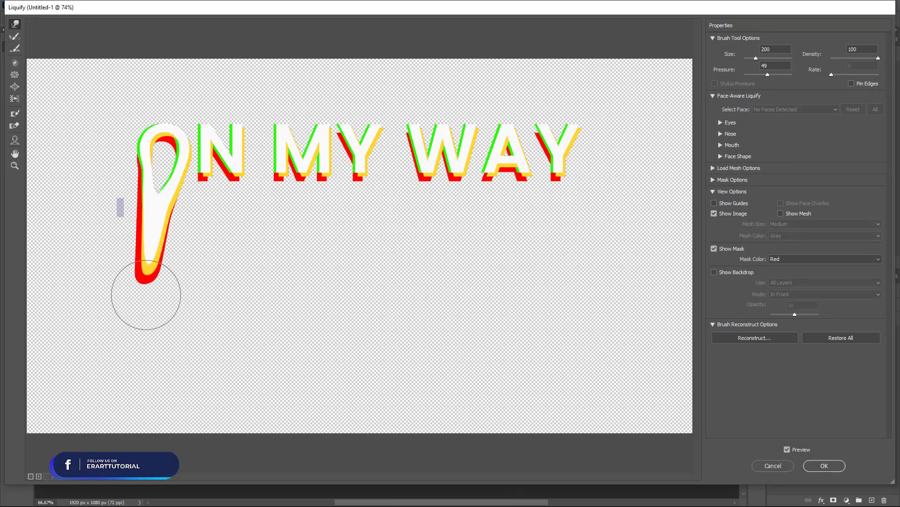
drag(166, 241, 170, 317)
drag(152, 256, 146, 376)
mouse_move(143, 287)
mouse_down()
mouse_move(89, 415)
mouse_move(94, 445)
mouse_move(123, 349)
mouse_up()
drag(128, 338, 92, 472)
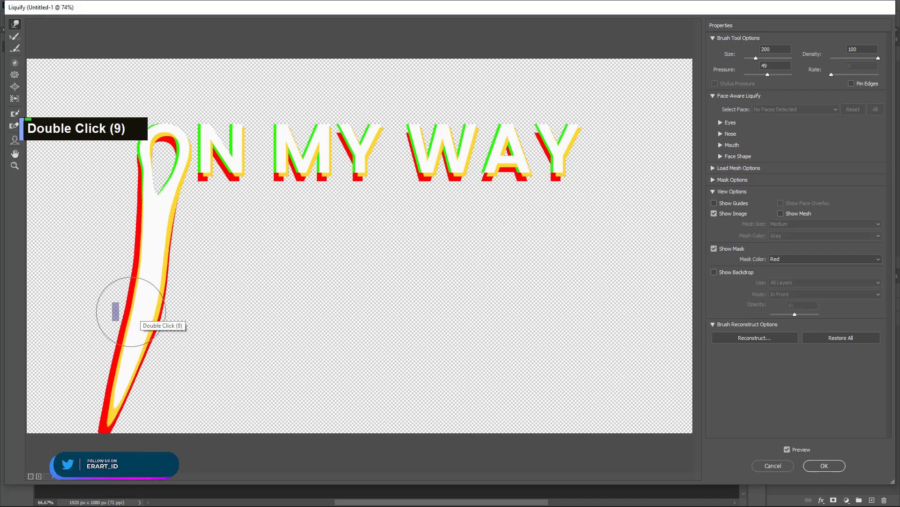
drag(133, 313, 116, 470)
mouse_move(139, 292)
mouse_down()
mouse_move(135, 443)
mouse_move(134, 394)
mouse_up()
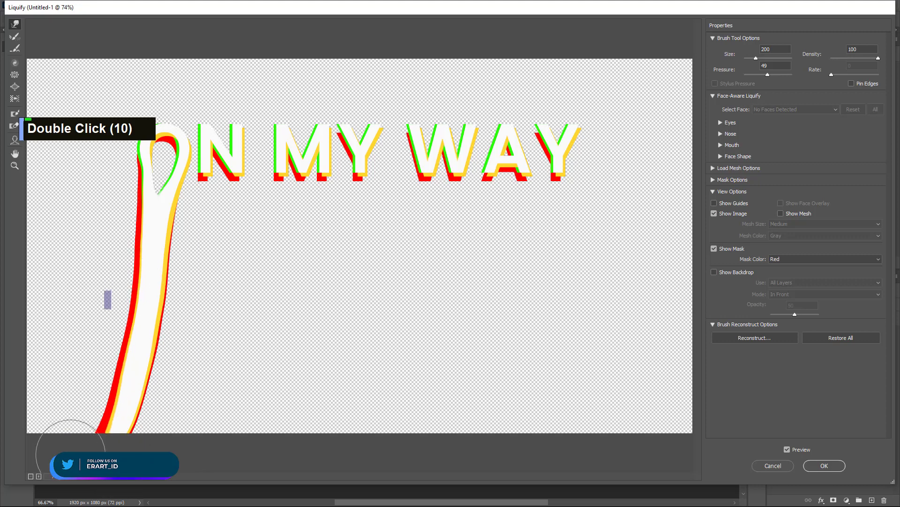
drag(123, 354, 70, 422)
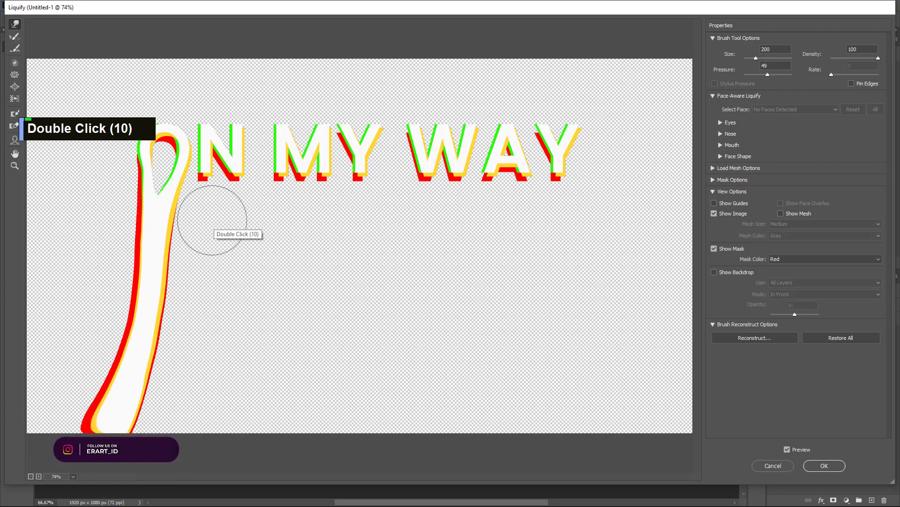
Stretch the right leg of the A and the stem of the final Y in WAY down towards the canvas bottom with Forward Warp
key(equal)
key(equal)
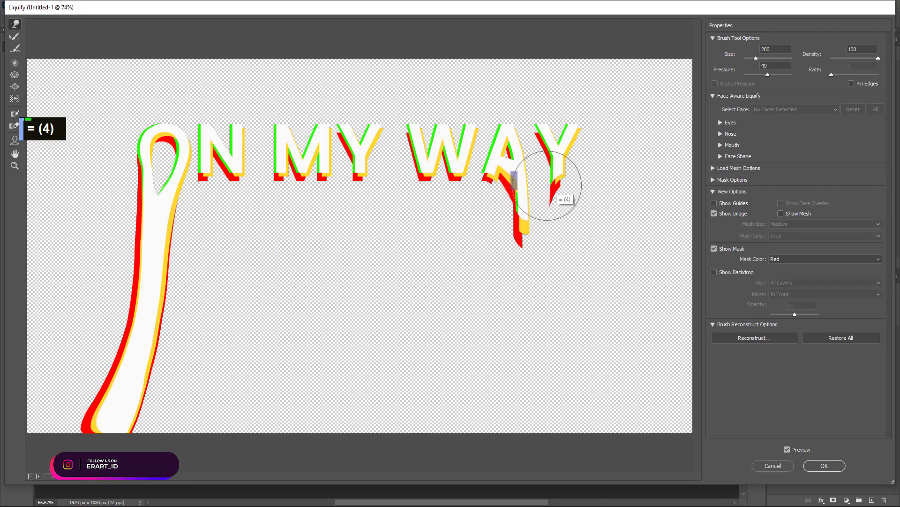
mouse_move(547, 185)
mouse_down()
mouse_move(568, 312)
mouse_move(531, 250)
mouse_move(527, 348)
mouse_move(536, 326)
mouse_up()
mouse_move(534, 207)
mouse_down()
mouse_move(528, 431)
mouse_move(547, 379)
mouse_up()
drag(562, 225, 590, 405)
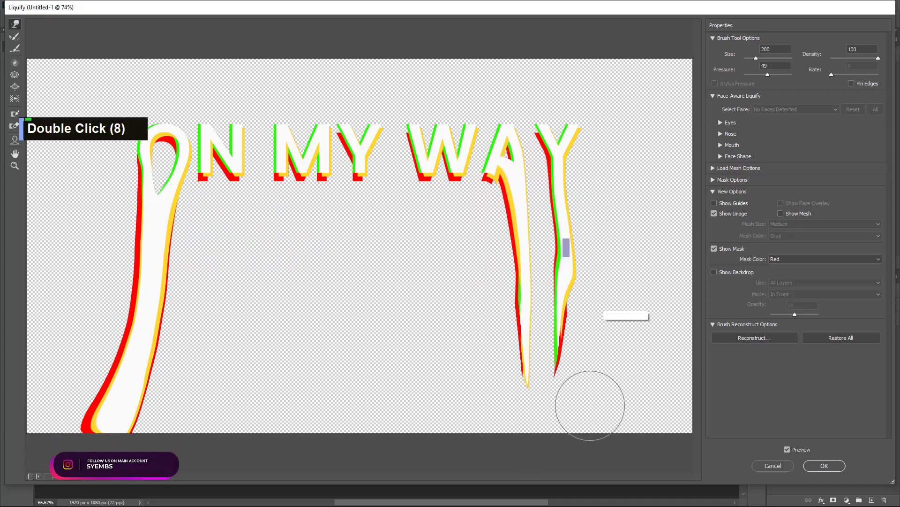
Extend the final Y's stem into a thin diagonal tail reaching the canvas's lower edge
drag(552, 201, 553, 412)
drag(556, 230, 565, 420)
drag(555, 262, 592, 436)
drag(547, 285, 579, 427)
mouse_move(547, 319)
mouse_down()
mouse_move(581, 390)
mouse_move(621, 438)
mouse_up()
mouse_move(563, 374)
mouse_down()
mouse_move(661, 453)
mouse_move(585, 390)
mouse_up()
Pull the A's right leg down to the canvas's lower edge and reshape the lower part of the adjacent Y tail
drag(522, 295, 528, 427)
drag(514, 281, 539, 376)
mouse_move(525, 256)
mouse_down()
mouse_move(528, 414)
mouse_move(515, 419)
mouse_up()
mouse_move(509, 298)
mouse_down()
mouse_move(499, 335)
mouse_move(513, 482)
mouse_up()
mouse_move(526, 355)
mouse_down()
mouse_move(539, 330)
mouse_move(573, 438)
mouse_up()
drag(567, 369, 611, 452)
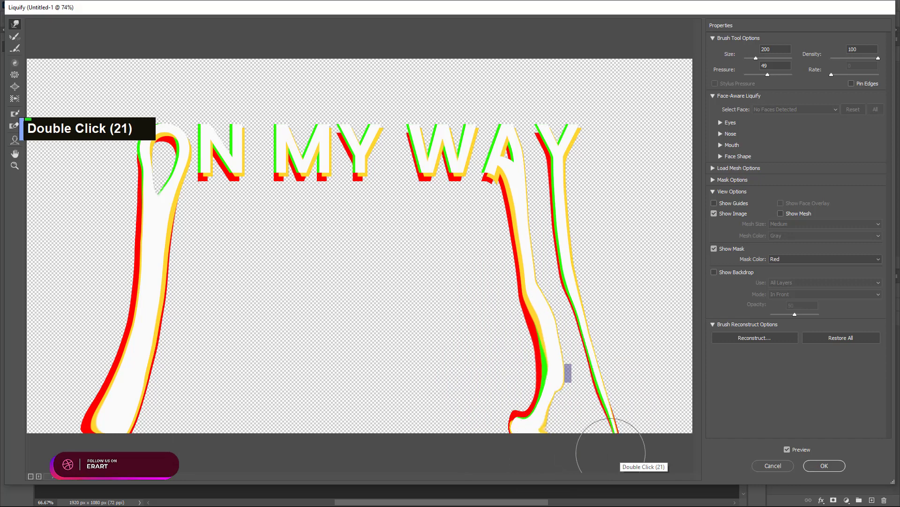
drag(562, 257, 547, 429)
drag(565, 282, 545, 455)
drag(565, 328, 612, 448)
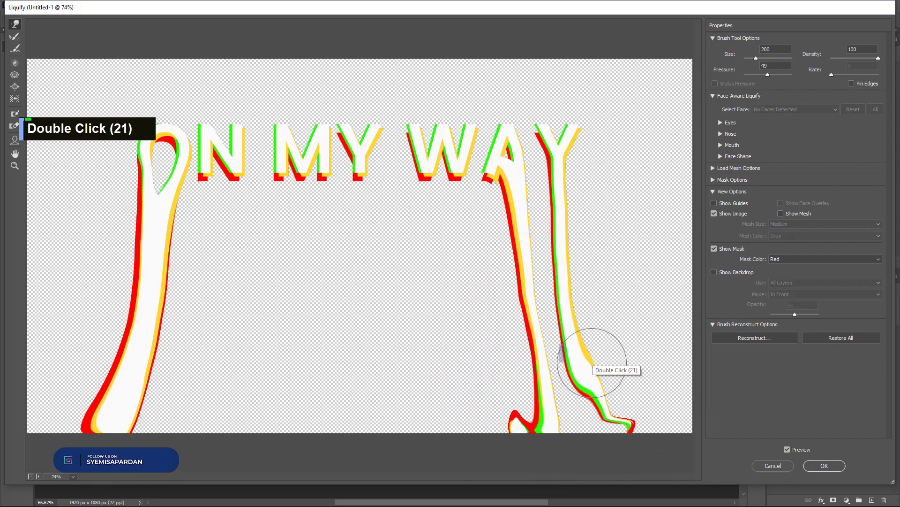
Bend the final Y's tail into a wavy curve and slant the A's right leg outwards near the canvas bottom
drag(592, 362, 608, 431)
drag(575, 323, 598, 382)
drag(555, 289, 614, 300)
drag(586, 361, 626, 416)
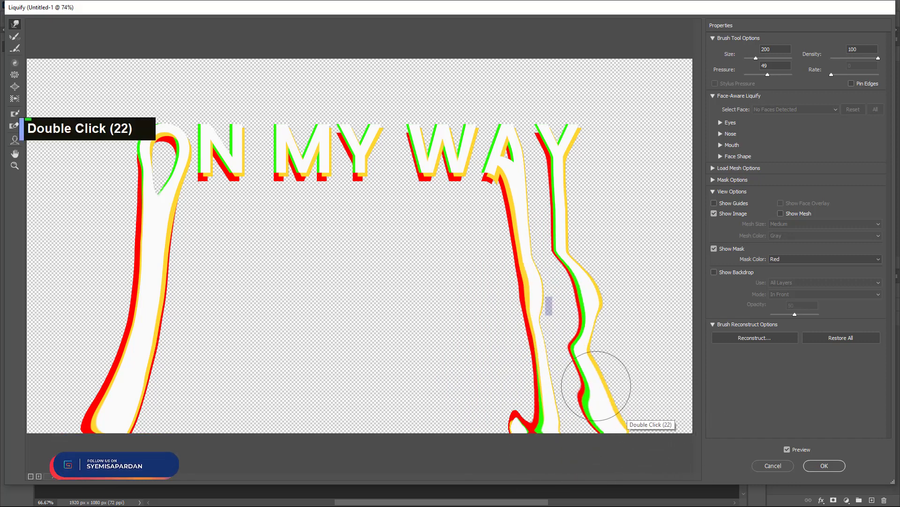
drag(596, 386, 643, 406)
drag(503, 310, 602, 422)
drag(492, 263, 584, 415)
Stretch both lower points of the W down to about the middle of the canvas
drag(421, 176, 435, 304)
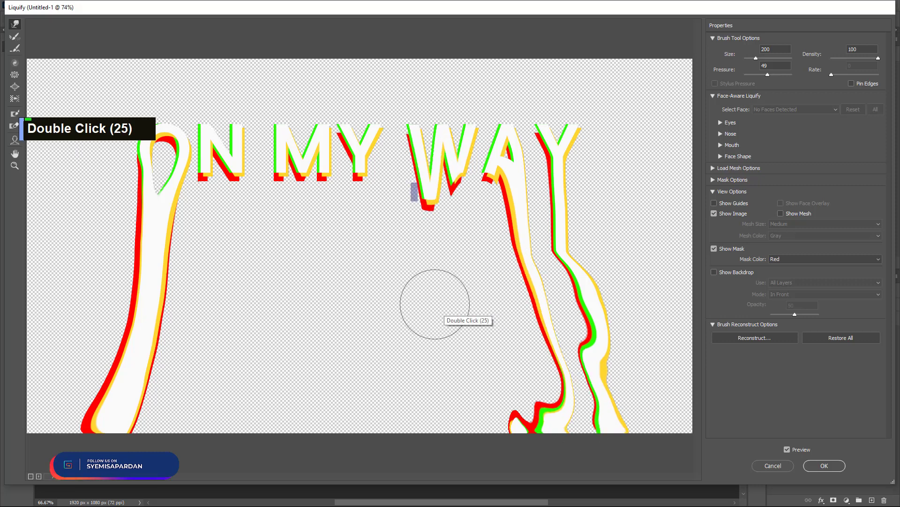
drag(451, 173, 448, 294)
drag(449, 190, 445, 286)
drag(443, 171, 432, 317)
drag(478, 182, 455, 328)
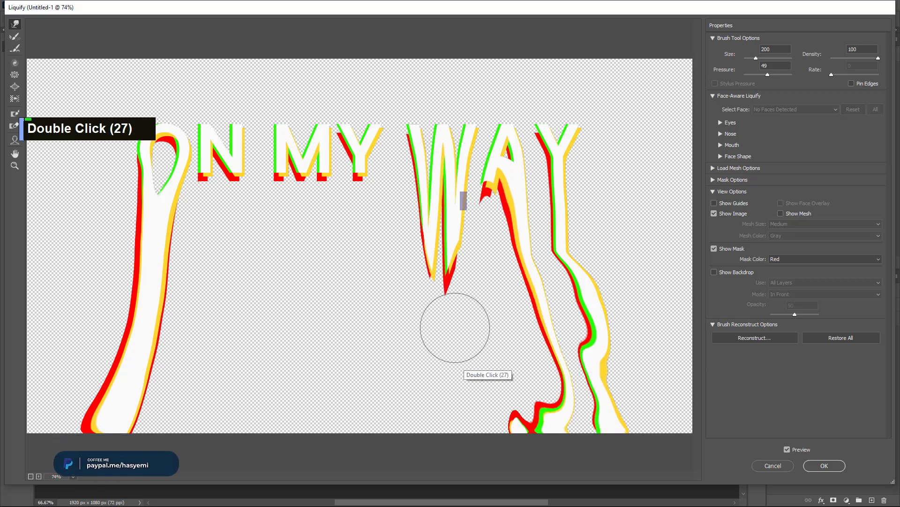
Lengthen the W's tails towards the canvas bottom, carrying its left stroke all the way to the lower edge
drag(492, 196, 462, 334)
drag(414, 237, 417, 372)
drag(408, 257, 412, 402)
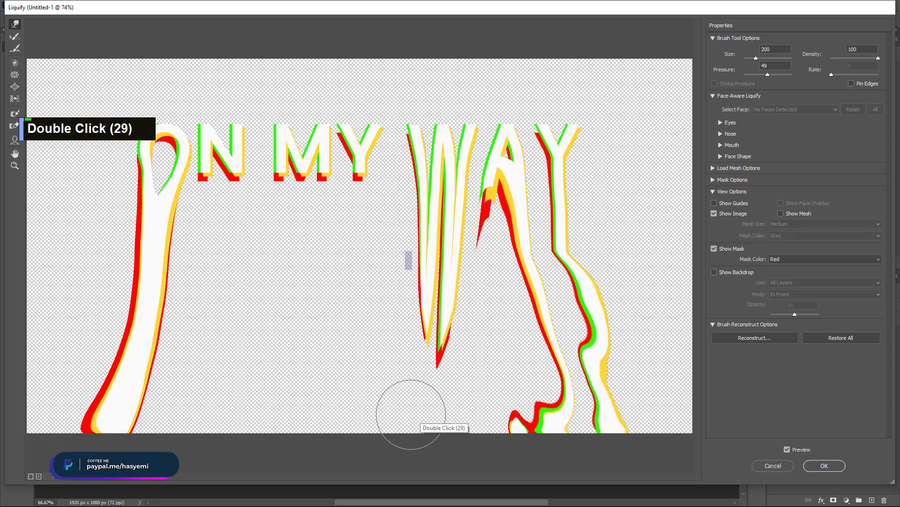
drag(413, 294, 397, 353)
drag(426, 265, 399, 471)
drag(413, 349, 412, 499)
drag(443, 307, 464, 459)
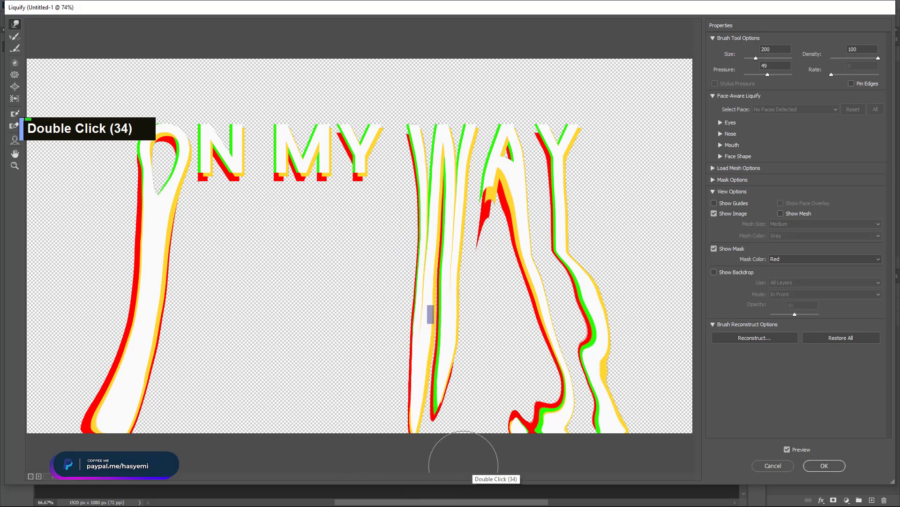
Draw the W's right stroke and the A's left leg down to the lower edge, and flare the W's left tail outwards
drag(444, 245, 477, 412)
mouse_move(479, 199)
mouse_down()
mouse_move(458, 258)
mouse_move(458, 241)
mouse_move(477, 370)
mouse_move(486, 283)
mouse_move(469, 441)
mouse_up()
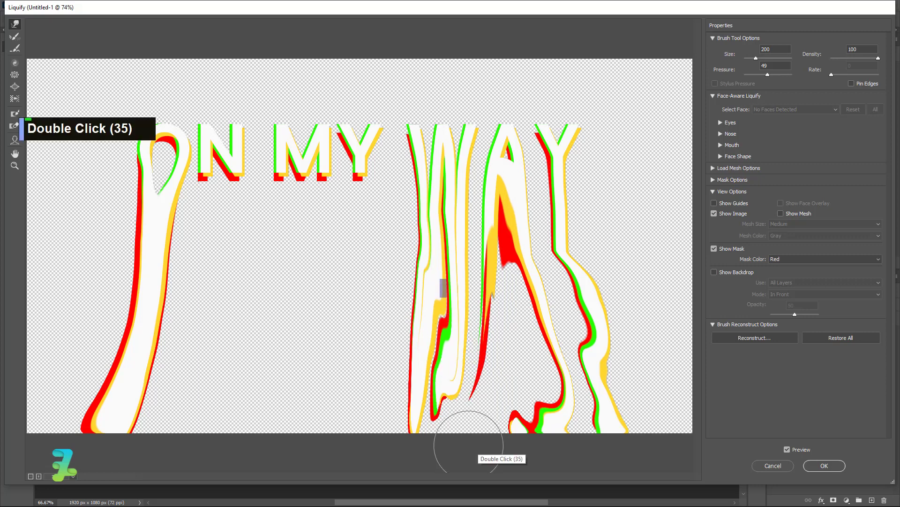
drag(446, 315, 460, 455)
drag(457, 367, 493, 453)
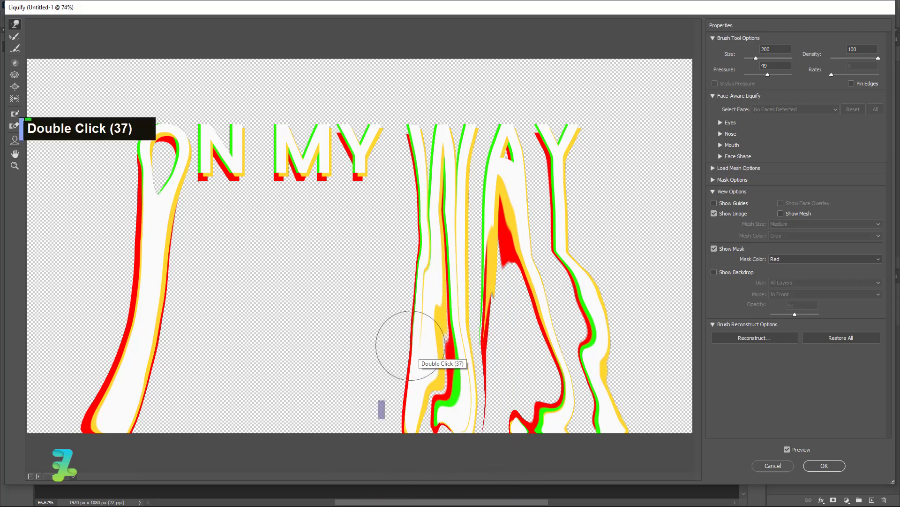
drag(410, 345, 367, 438)
Stretch the M's right leg to the lower edge and the Y of MY downwards, bending both tails sideways
drag(355, 170, 329, 194)
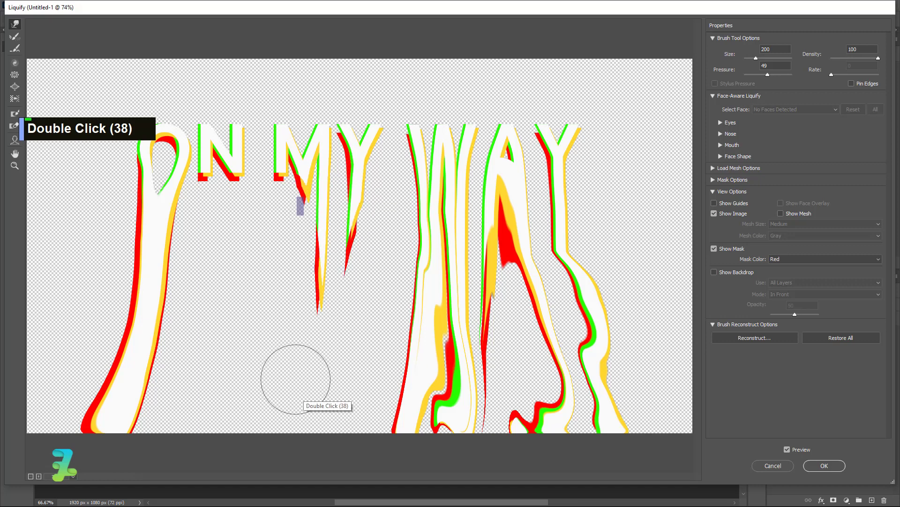
mouse_move(330, 251)
mouse_down()
mouse_move(312, 331)
mouse_move(321, 366)
mouse_up()
drag(296, 319, 303, 443)
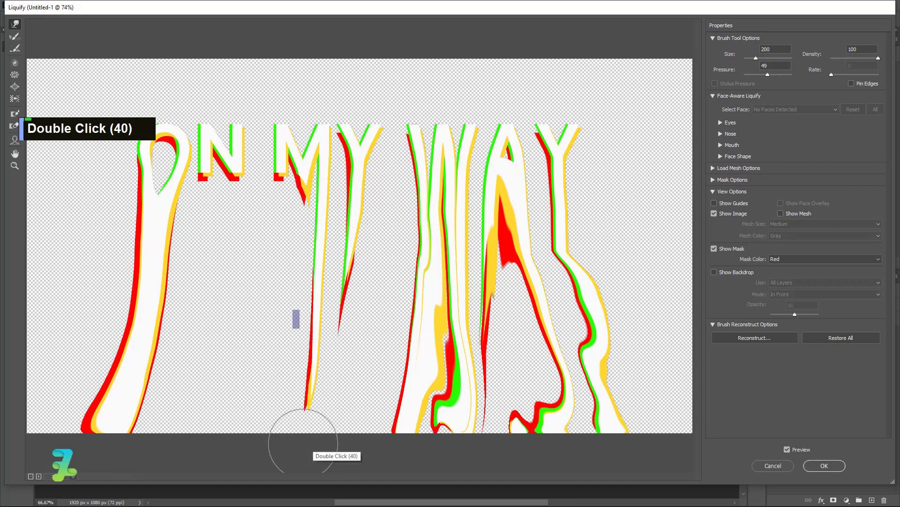
drag(298, 300, 295, 332)
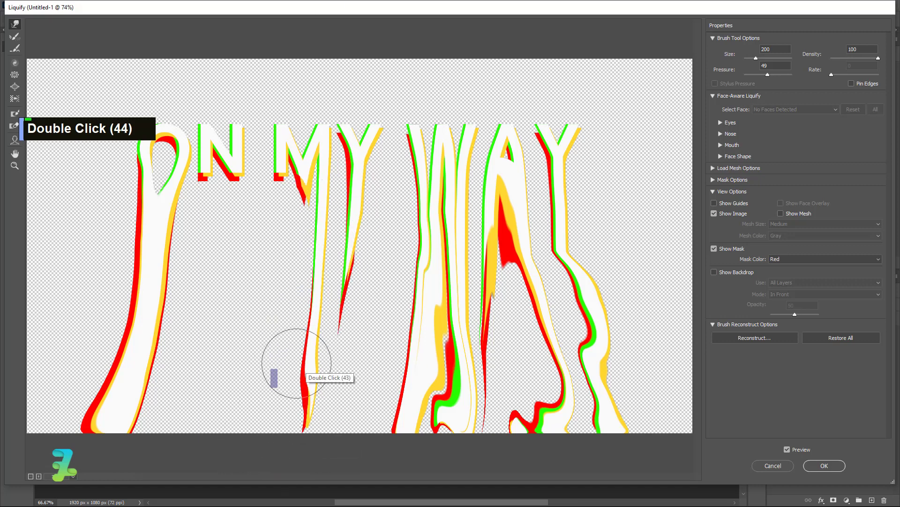
mouse_move(297, 364)
mouse_down()
mouse_move(267, 426)
mouse_move(318, 430)
mouse_move(297, 302)
mouse_move(269, 277)
mouse_move(328, 251)
mouse_move(331, 262)
mouse_up()
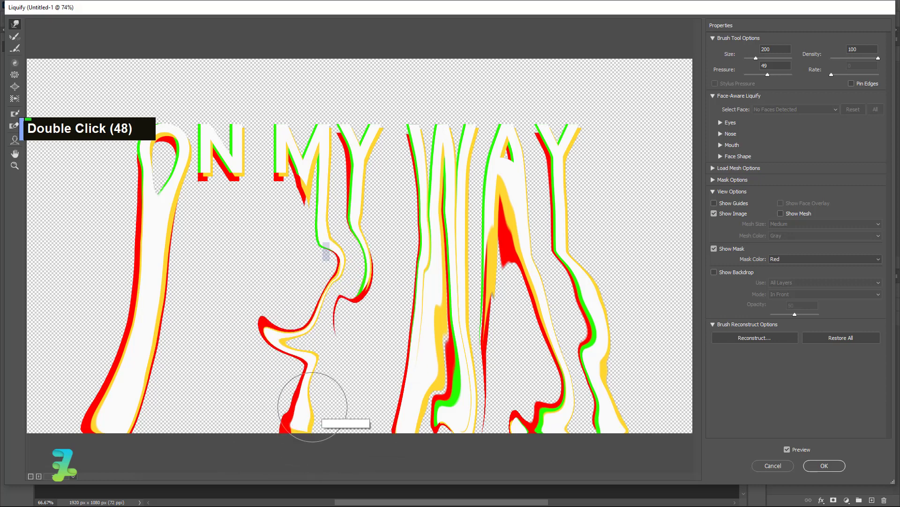
Pull the Y of MY into a long wavy tail down to the lower edge and fold the M's right tail beside it
mouse_move(312, 406)
mouse_down()
mouse_move(374, 260)
mouse_move(356, 370)
mouse_up()
drag(363, 244, 335, 418)
mouse_move(368, 282)
mouse_down()
mouse_move(357, 389)
mouse_move(337, 436)
mouse_up()
drag(365, 330, 338, 431)
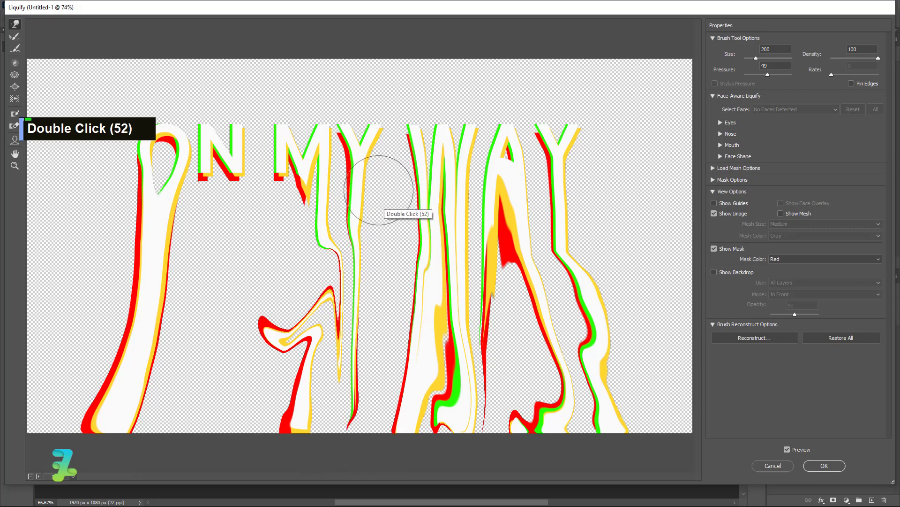
drag(374, 234, 370, 344)
drag(355, 277, 387, 388)
drag(367, 332, 349, 417)
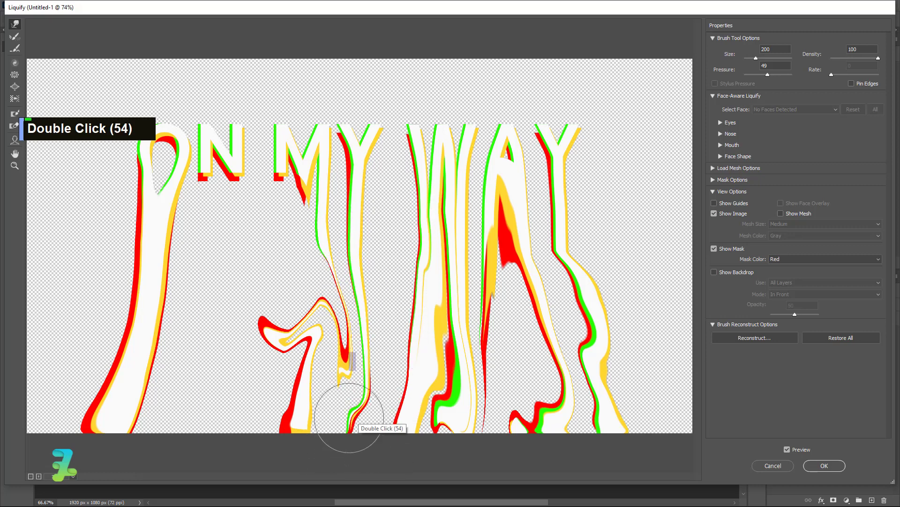
drag(363, 359, 335, 422)
Push the W's tails sideways into large swirls and curve the lower part of the A
mouse_move(451, 254)
mouse_down()
mouse_move(416, 305)
mouse_move(395, 257)
mouse_up()
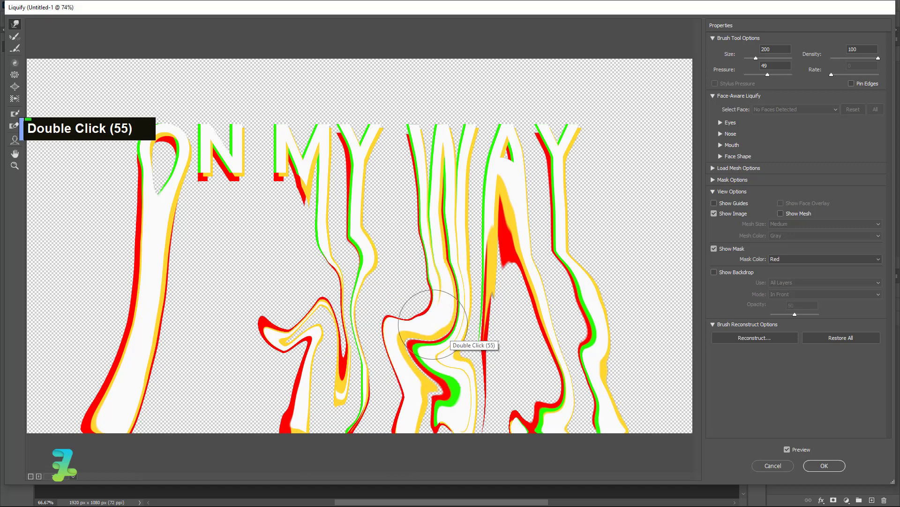
mouse_move(433, 325)
mouse_down()
mouse_move(409, 263)
mouse_move(382, 275)
mouse_move(393, 263)
mouse_move(491, 303)
mouse_move(480, 313)
mouse_move(539, 303)
mouse_move(516, 305)
mouse_move(494, 356)
mouse_move(506, 364)
mouse_up()
key(Return)
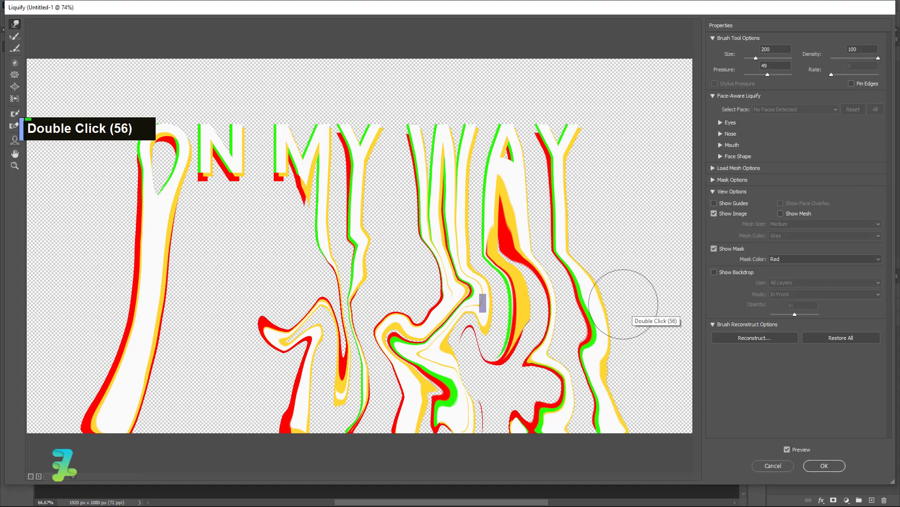
Loop the final Y's tail outwards and drag it into a wide wave ending at the canvas's lower-right area
mouse_move(624, 304)
mouse_down()
mouse_move(612, 373)
mouse_move(610, 330)
mouse_move(586, 277)
mouse_move(632, 288)
mouse_up()
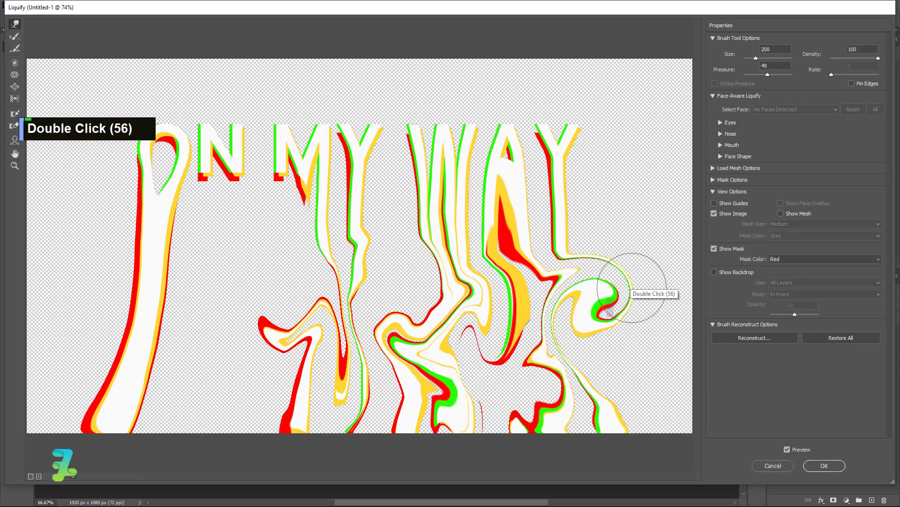
mouse_move(600, 313)
mouse_down()
mouse_move(621, 459)
mouse_move(617, 394)
mouse_move(625, 443)
mouse_up()
drag(602, 319, 684, 450)
mouse_move(608, 348)
mouse_down()
mouse_move(687, 477)
mouse_move(622, 426)
mouse_up()
drag(564, 229, 614, 326)
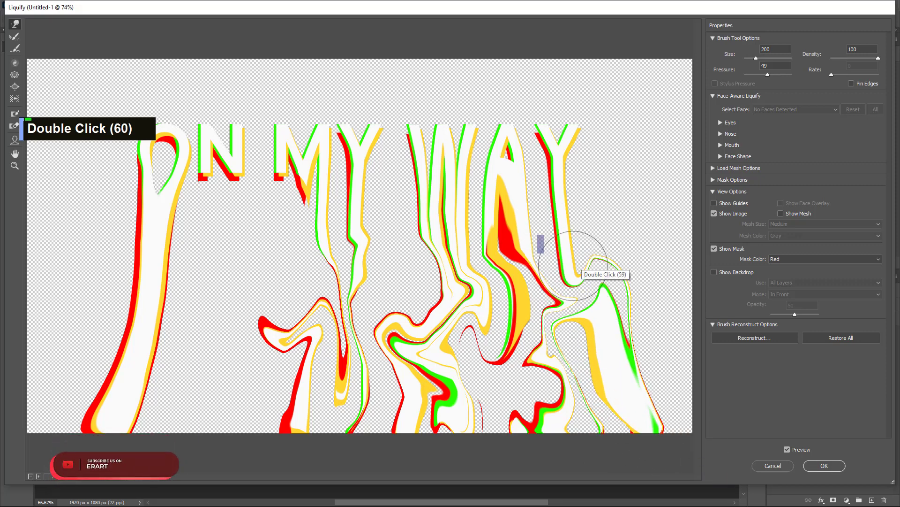
drag(573, 265, 621, 346)
drag(592, 282, 648, 409)
drag(619, 346, 686, 464)
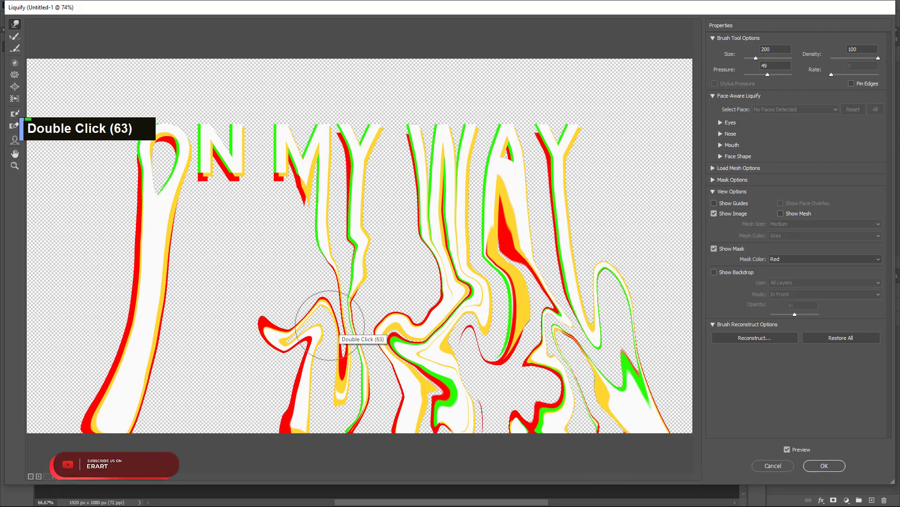
Stretch the M's left leg and middle point down to the lower edge, merging them with its curved right tail
drag(271, 184, 273, 261)
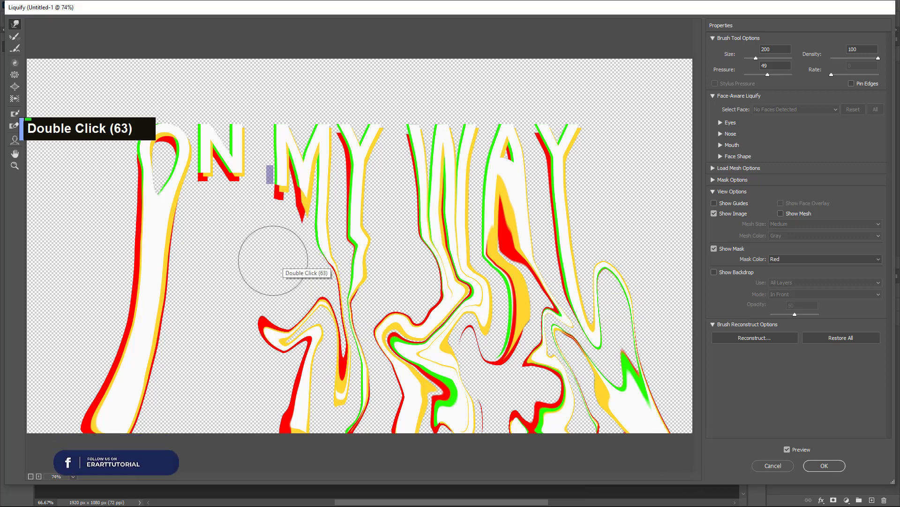
drag(294, 192, 280, 313)
drag(262, 207, 280, 329)
drag(266, 223, 280, 340)
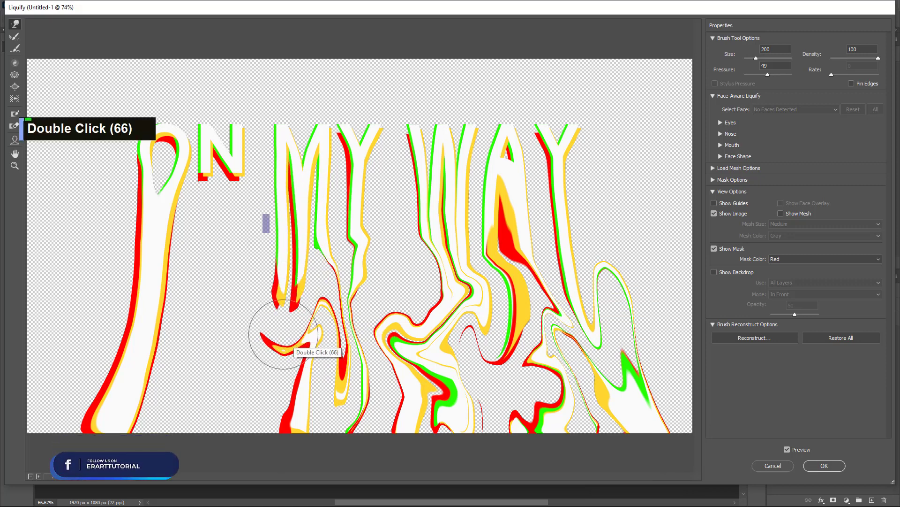
drag(267, 236, 247, 370)
drag(282, 272, 271, 425)
mouse_move(255, 289)
mouse_down()
mouse_move(231, 375)
mouse_move(248, 423)
mouse_up()
mouse_move(267, 296)
mouse_down()
mouse_move(248, 422)
mouse_move(260, 429)
mouse_up()
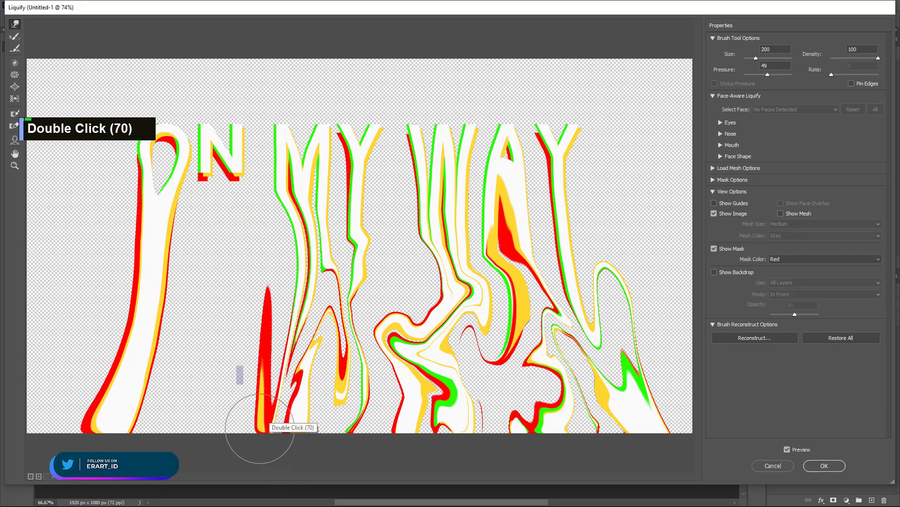
Stretch both legs of the N down to about the middle of the canvas
drag(193, 175, 206, 275)
drag(223, 197, 228, 243)
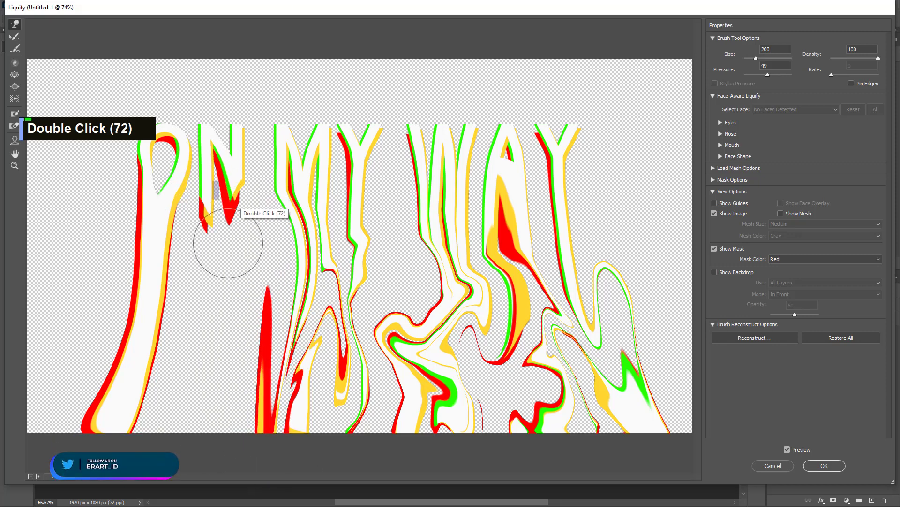
mouse_move(234, 192)
mouse_down()
mouse_move(232, 355)
mouse_move(212, 317)
mouse_up()
drag(218, 225, 230, 275)
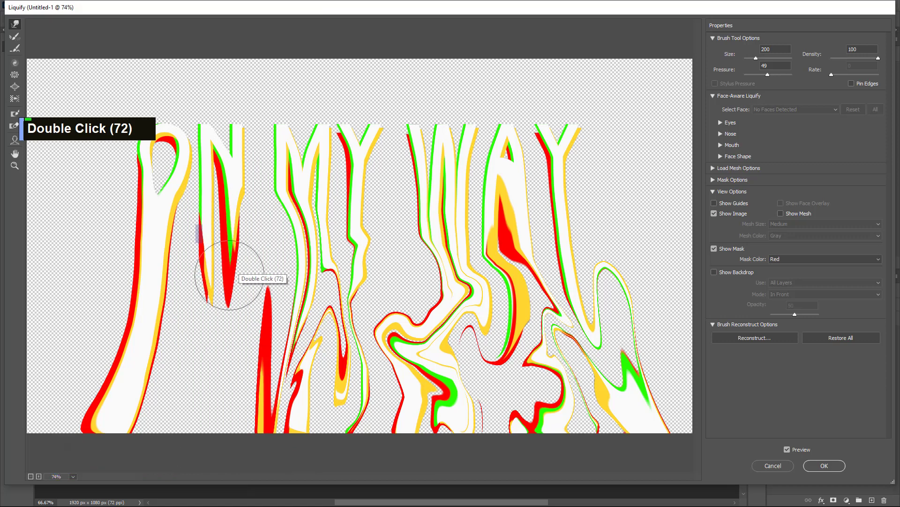
Curl the N's legs and draw them to the lower edge, pushing the side of the O's tail out of line
drag(232, 238, 175, 282)
drag(194, 229, 245, 330)
mouse_move(230, 247)
mouse_down()
mouse_move(238, 313)
mouse_move(193, 325)
mouse_move(230, 334)
mouse_up()
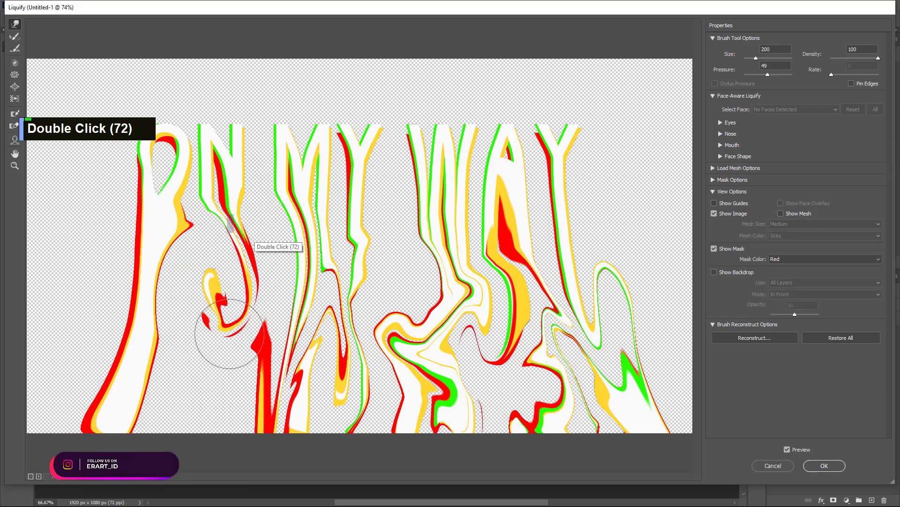
mouse_move(215, 214)
mouse_down()
mouse_move(197, 297)
mouse_move(225, 328)
mouse_move(180, 388)
mouse_up()
drag(217, 274, 203, 414)
mouse_move(212, 296)
mouse_down()
mouse_move(202, 404)
mouse_move(167, 379)
mouse_move(168, 406)
mouse_move(218, 356)
mouse_move(232, 305)
mouse_move(253, 296)
mouse_move(260, 325)
mouse_move(237, 282)
mouse_move(242, 361)
mouse_move(269, 368)
mouse_move(220, 393)
mouse_move(201, 282)
mouse_move(155, 375)
mouse_move(94, 329)
mouse_move(120, 324)
mouse_move(134, 293)
mouse_move(116, 384)
mouse_move(143, 325)
mouse_up()
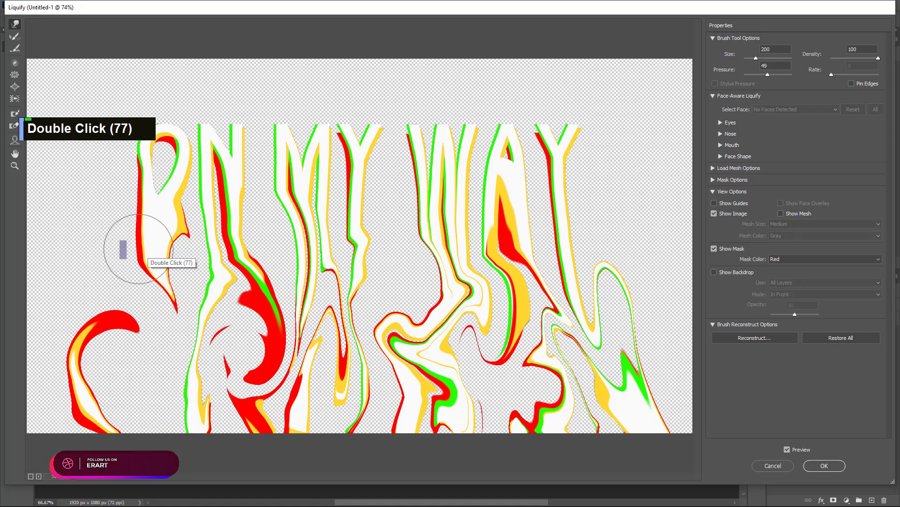
Pull the broken end of the O's tail back down to the canvas's lower edge
drag(141, 260, 134, 350)
drag(148, 293, 139, 384)
drag(148, 312, 131, 366)
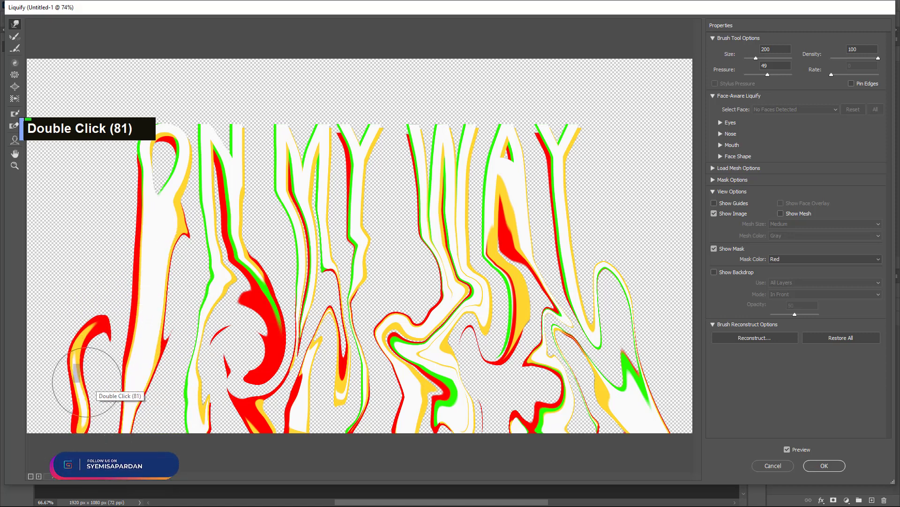
drag(131, 412, 98, 420)
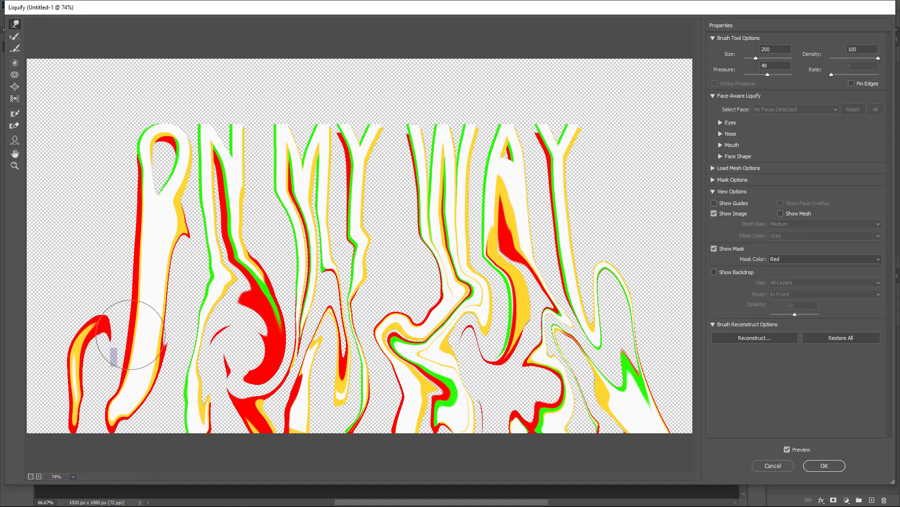
Swirl the lower tails of the O and N into curved, flame-like shapes and apply the Liquify filter
drag(133, 336, 68, 419)
mouse_move(67, 328)
mouse_down()
mouse_move(40, 422)
mouse_move(61, 374)
mouse_move(25, 429)
mouse_move(64, 373)
mouse_move(30, 460)
mouse_move(82, 349)
mouse_up()
mouse_move(99, 410)
mouse_down()
mouse_move(82, 403)
mouse_move(121, 386)
mouse_move(95, 415)
mouse_up()
mouse_move(171, 306)
mouse_down()
mouse_move(163, 417)
mouse_move(181, 346)
mouse_move(182, 442)
mouse_move(236, 279)
mouse_move(232, 359)
mouse_move(228, 286)
mouse_move(221, 362)
mouse_up()
mouse_move(267, 296)
mouse_down()
mouse_move(222, 379)
mouse_move(235, 350)
mouse_up()
mouse_move(162, 235)
mouse_down()
mouse_move(171, 336)
mouse_move(137, 258)
mouse_move(155, 244)
mouse_move(177, 329)
mouse_up()
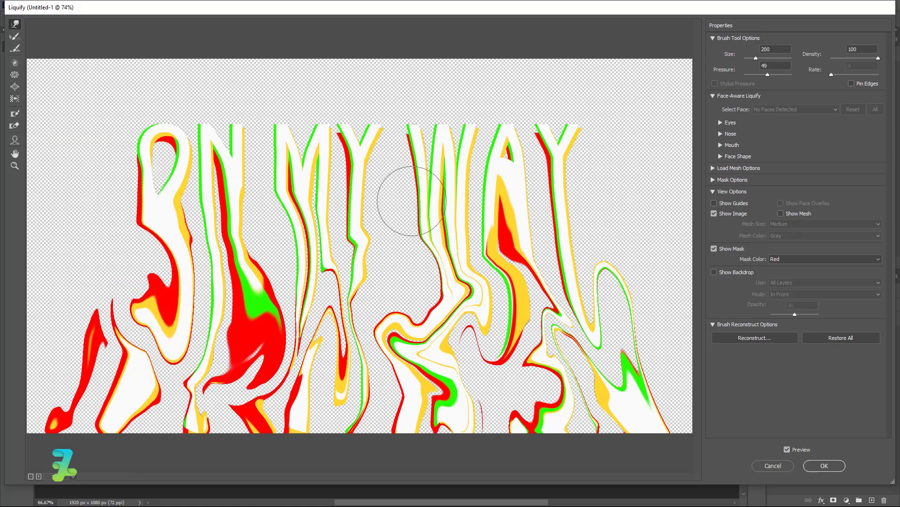
click(828, 466)
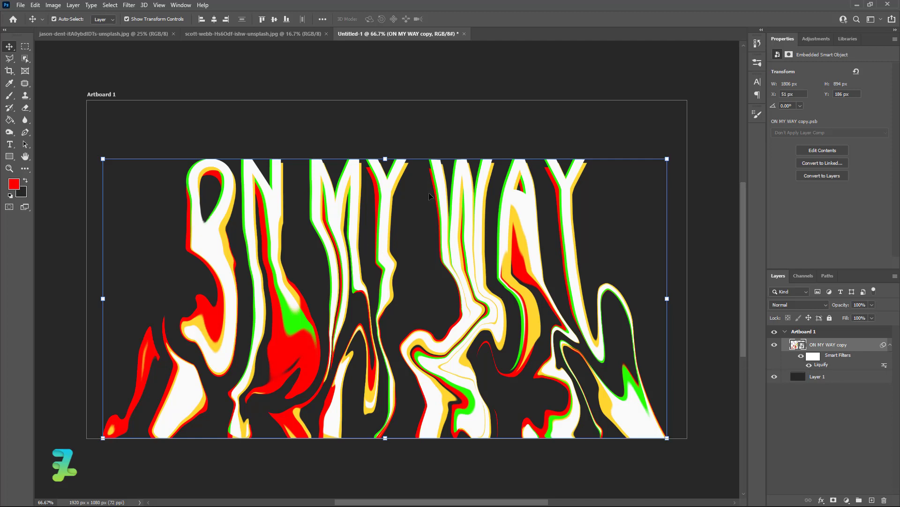
Add a layer mask to the ON MY WAY copy layer and take up the Brush tool with black
click(833, 499)
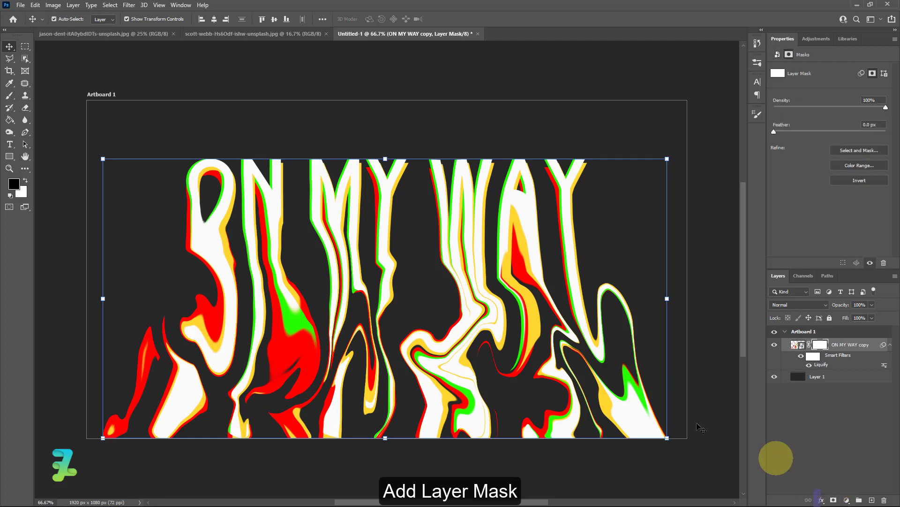
double_click(9, 107)
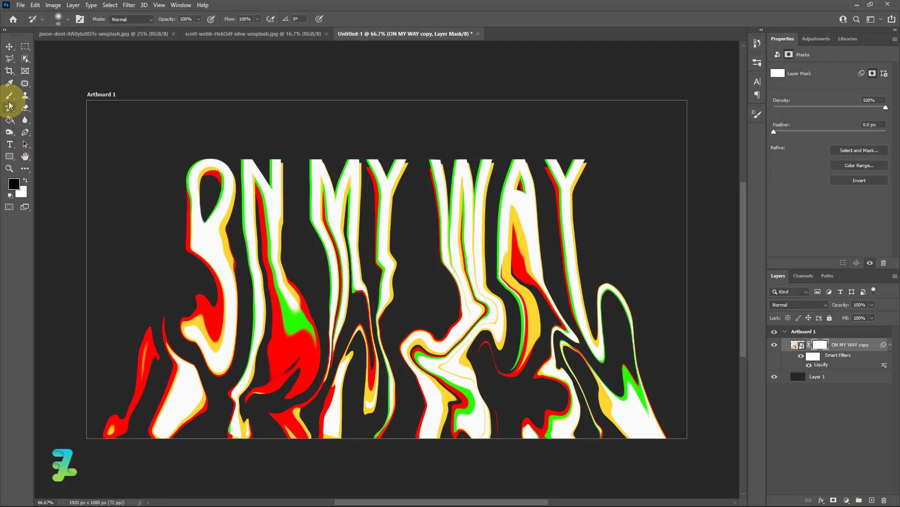
click(9, 96)
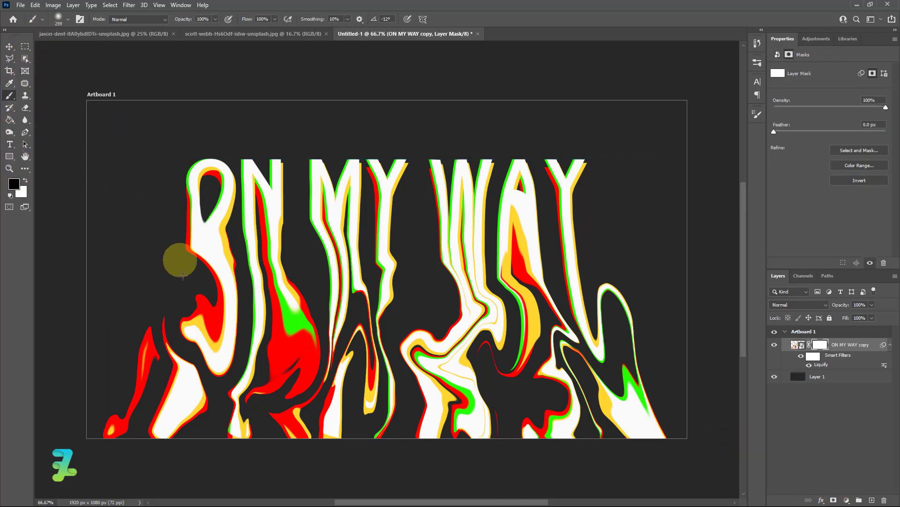
drag(192, 300, 175, 331)
key(ctrl+z)
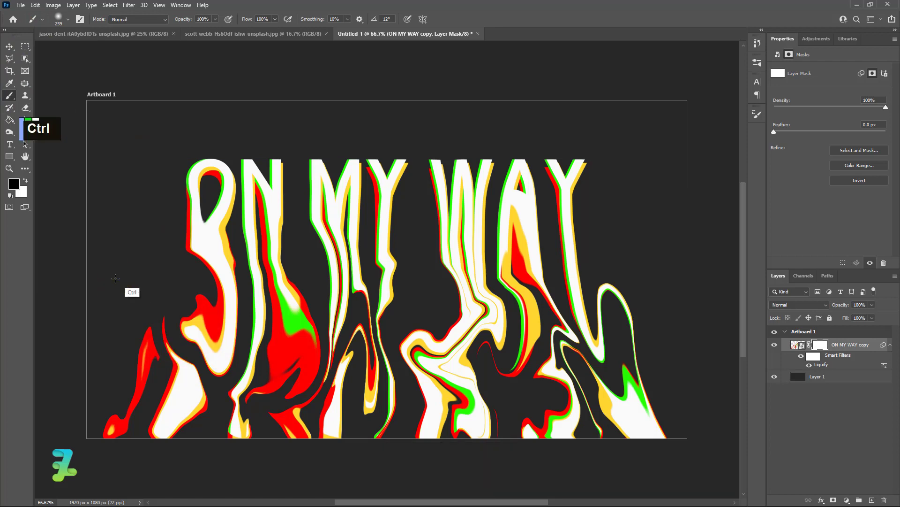
Enlarge the mask brush to 1000 px and try a soft fading stroke over the O's lowest tail
key(ctrl+minus)
key(ctrl+minus)
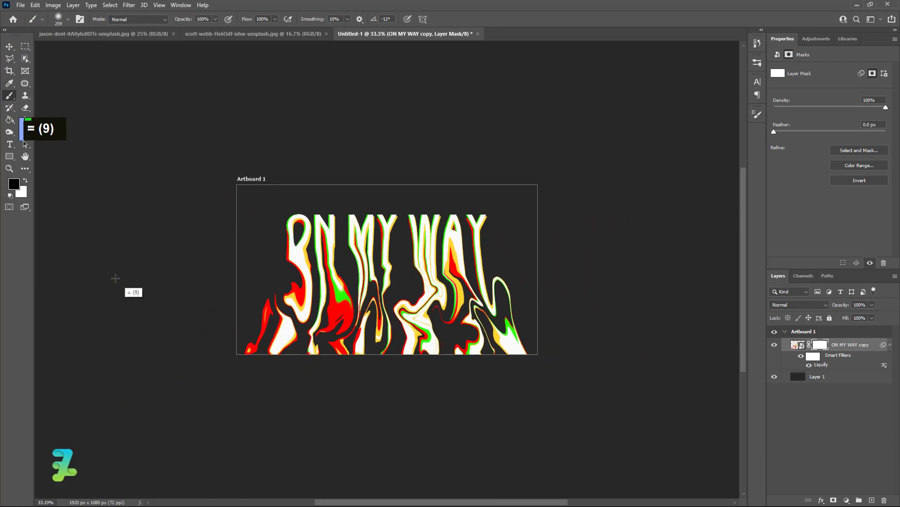
key(bracketright)
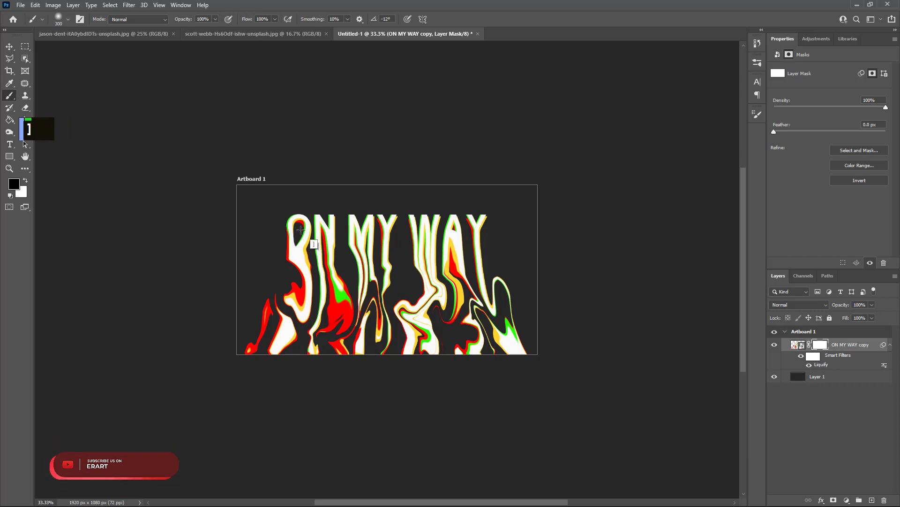
key(bracketright)
key(bracketright)
key(bracketright)
key(bracketright)
key(bracketright)
key(bracketright)
key(bracketright)
drag(271, 353, 250, 368)
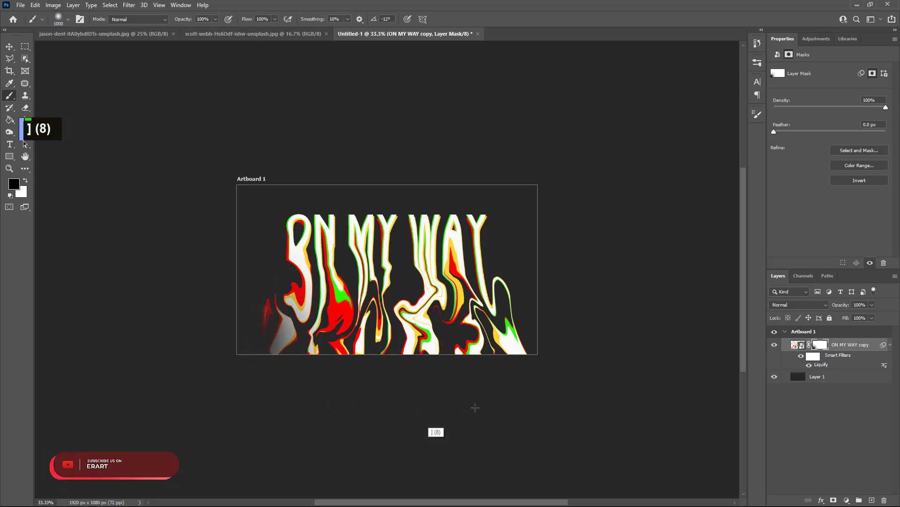
key(ctrl+z)
Fade out the lower ends of all the letter tails by painting black strokes on the mask along the artboard's lower edge
mouse_move(597, 300)
mouse_down()
mouse_move(605, 408)
mouse_move(490, 463)
mouse_up()
mouse_move(441, 445)
mouse_down()
mouse_move(479, 403)
mouse_move(524, 407)
mouse_up()
drag(350, 446, 445, 422)
drag(201, 444, 399, 427)
mouse_move(269, 422)
mouse_down()
mouse_move(312, 421)
mouse_move(381, 462)
mouse_move(547, 444)
mouse_up()
click(381, 463)
drag(553, 448, 591, 469)
drag(517, 460, 305, 404)
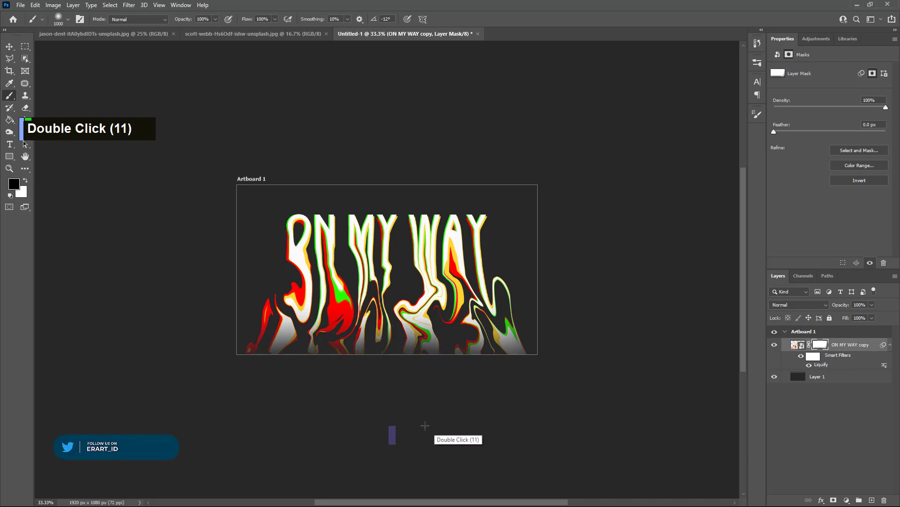
Add a Gradient Map adjustment layer above the ON MY WAY copy layer and open its gradient for editing
click(13, 50)
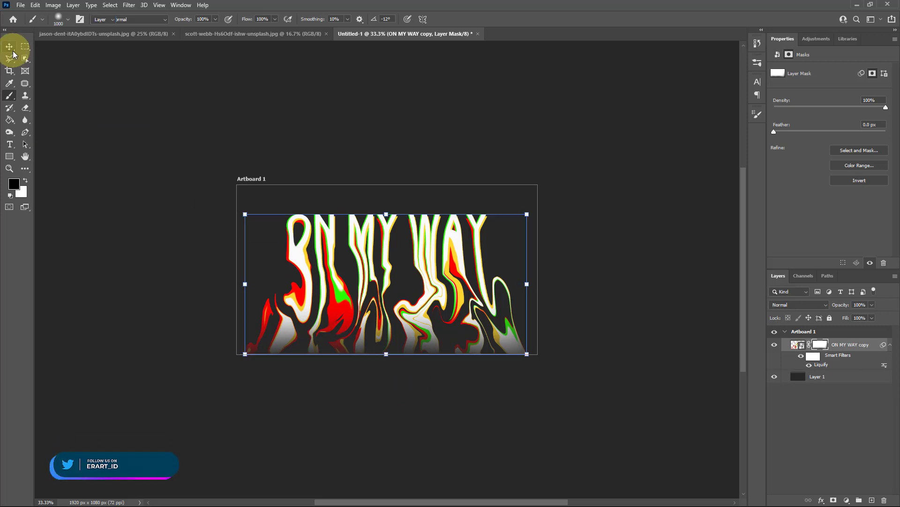
click(666, 339)
click(799, 348)
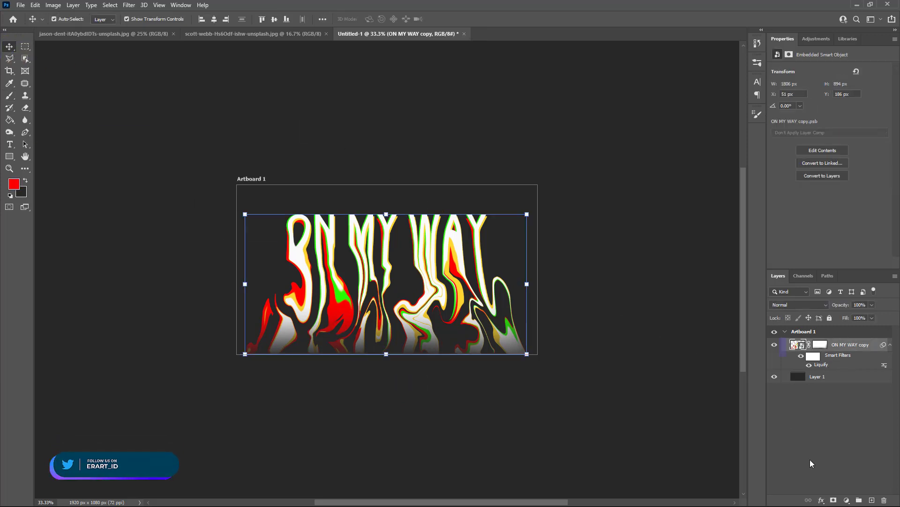
click(846, 500)
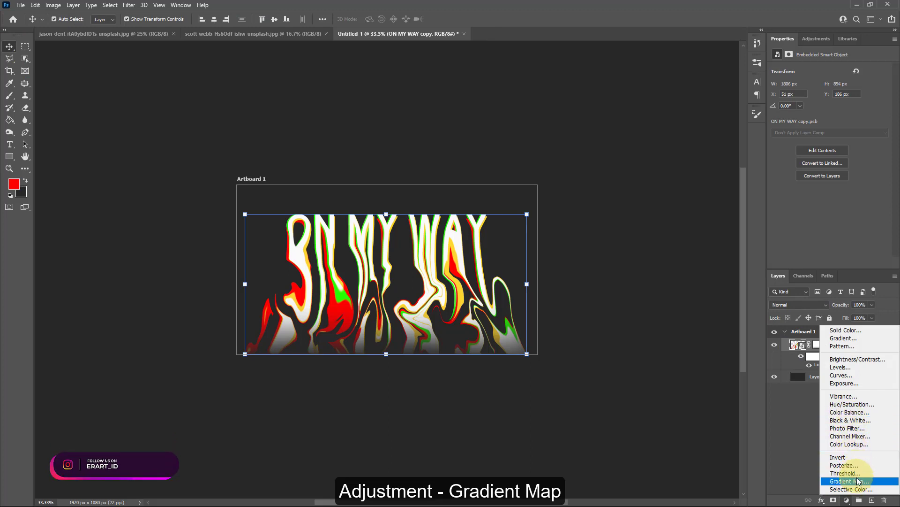
click(858, 481)
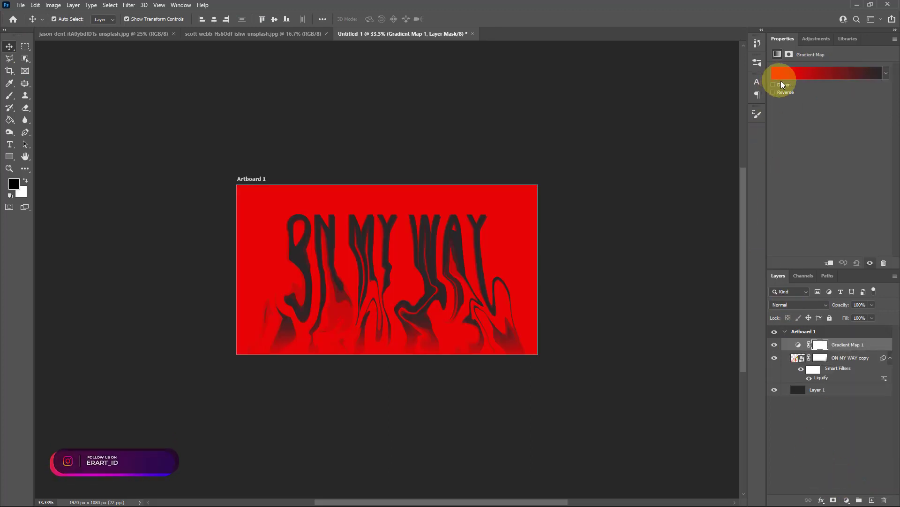
click(826, 71)
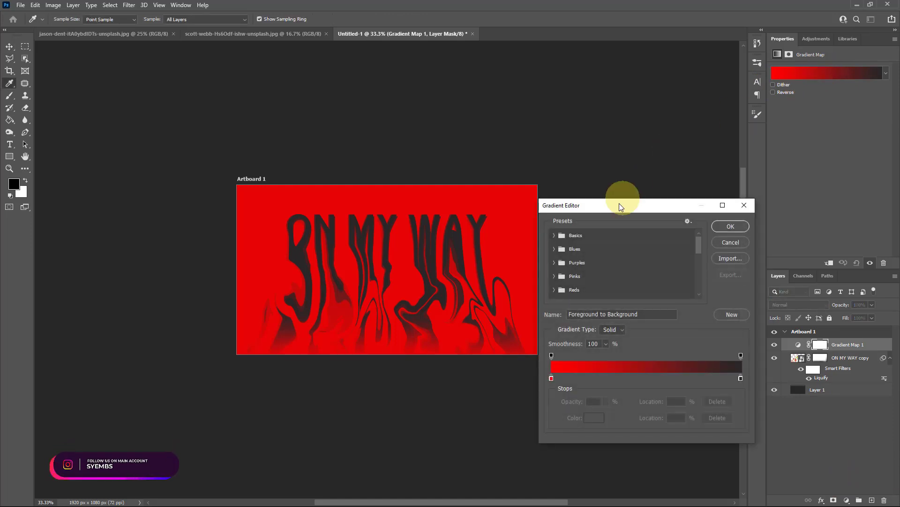
Browse the gradient presets and try several from the Iridescent group, including Iridescent_13 and Iridescent_15, on the gradient map
scroll(568, 256, down, 3)
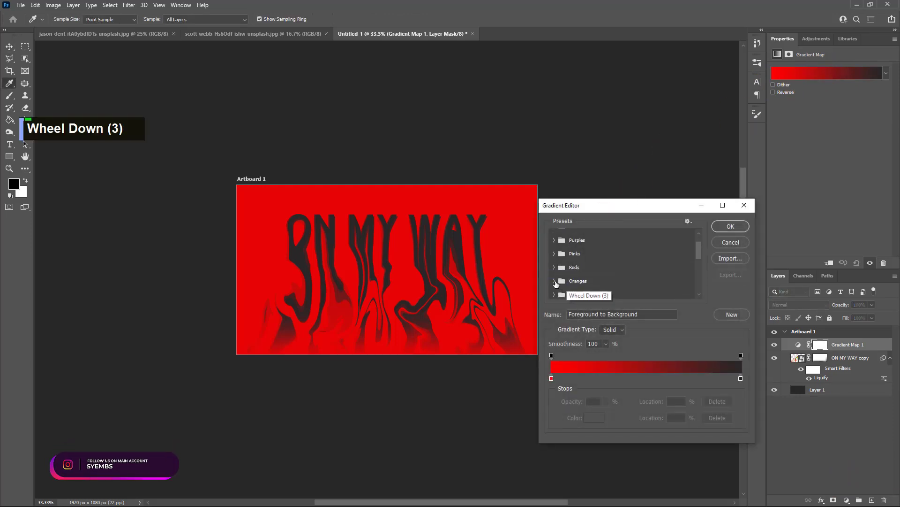
scroll(575, 290, down, 11)
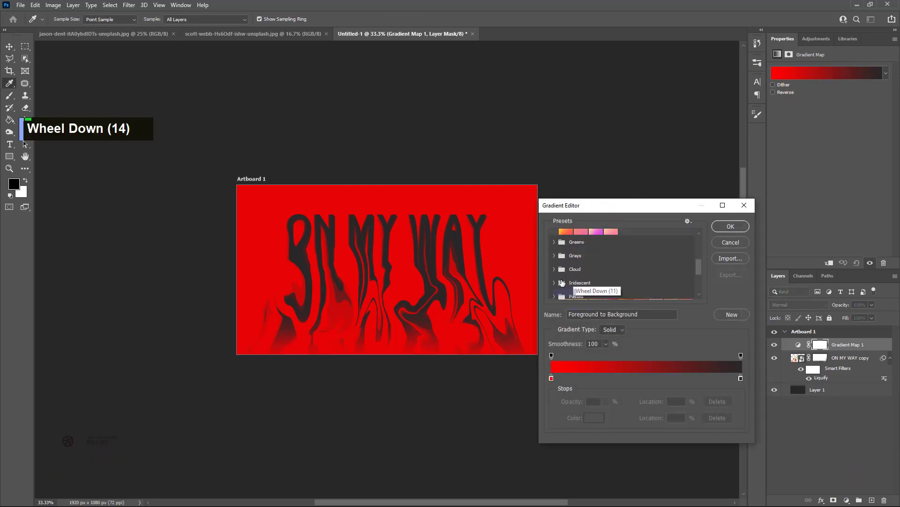
click(577, 269)
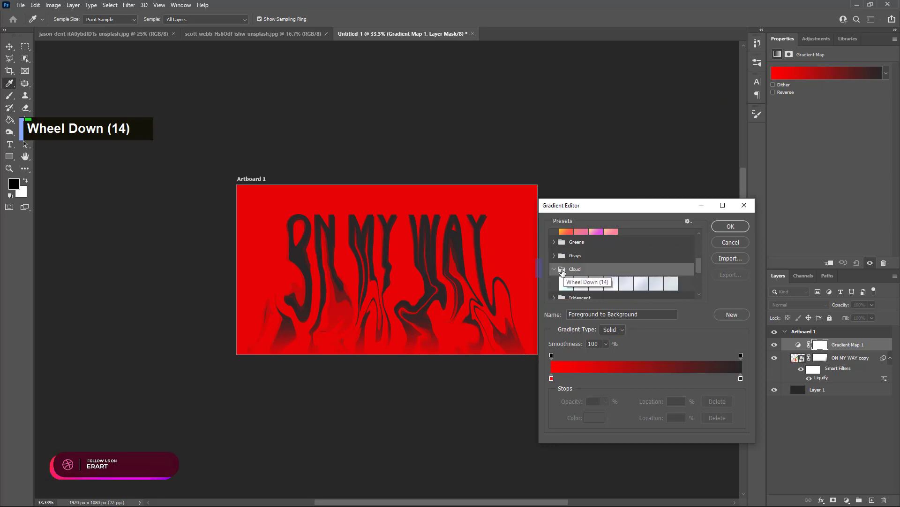
scroll(581, 281, down, 3)
click(554, 275)
scroll(555, 278, down, 3)
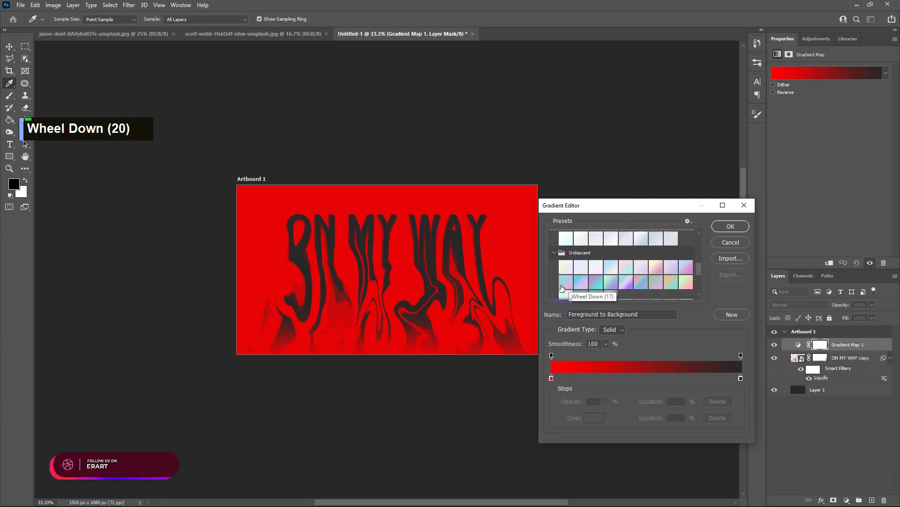
click(611, 284)
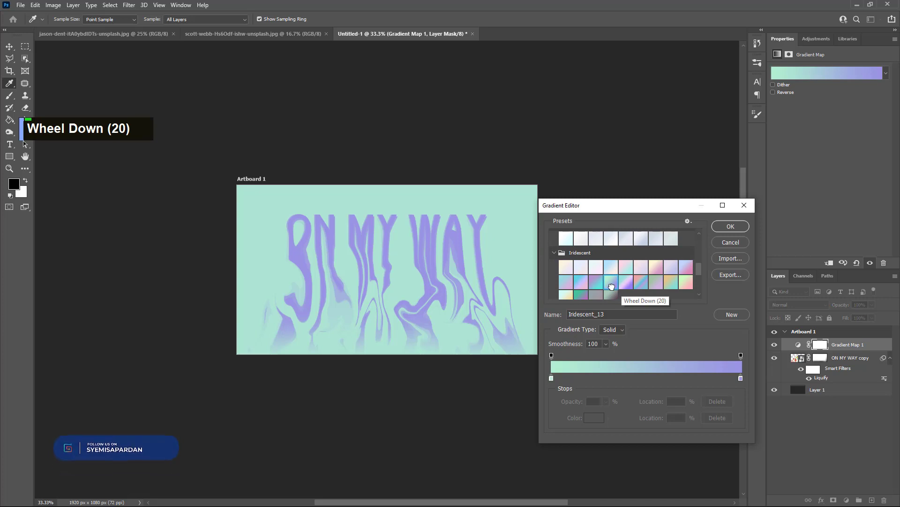
scroll(611, 286, down, 3)
click(612, 274)
click(640, 259)
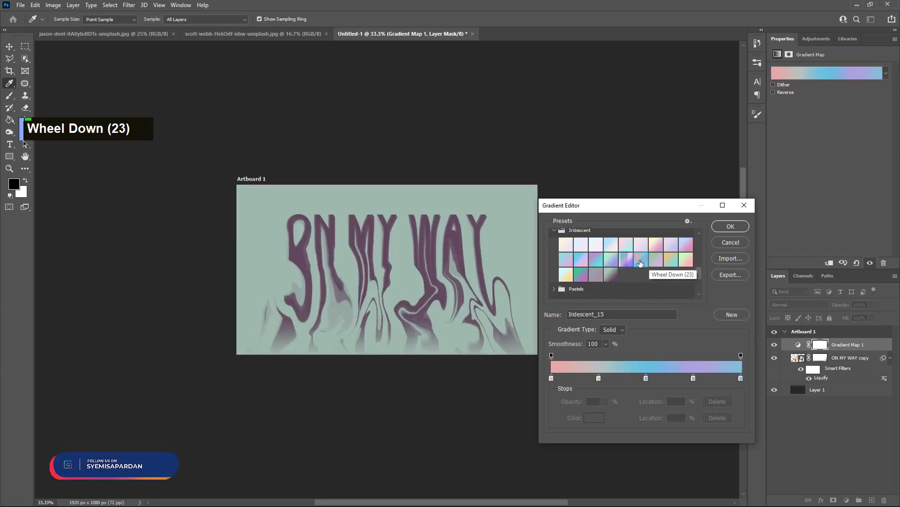
Try the rainbow preset and apply the dark-to-gold Custom preset to the gradient map
scroll(638, 271, down, 4)
click(560, 273)
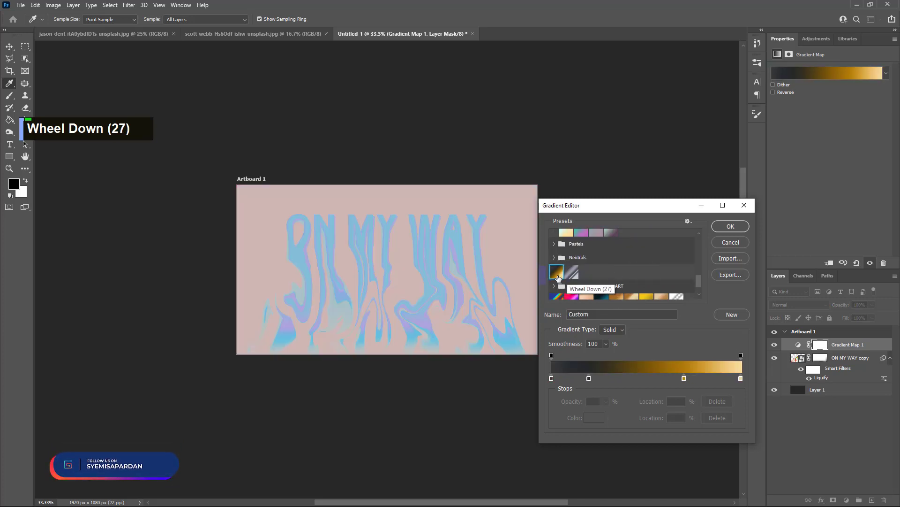
scroll(563, 277, down, 3)
click(556, 277)
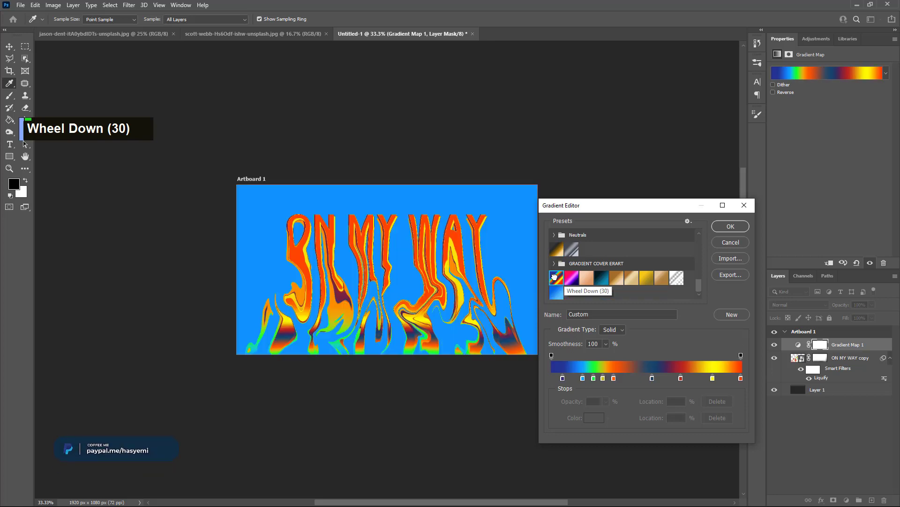
click(557, 248)
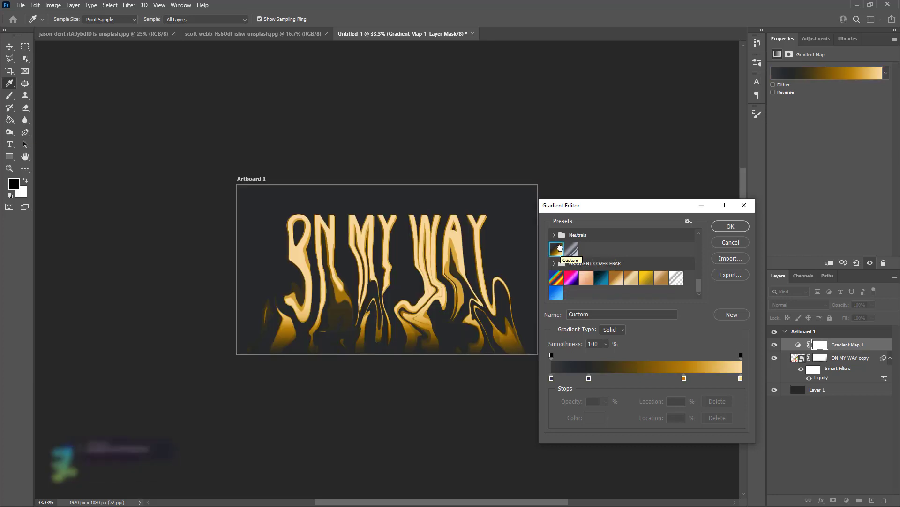
click(555, 235)
click(555, 235)
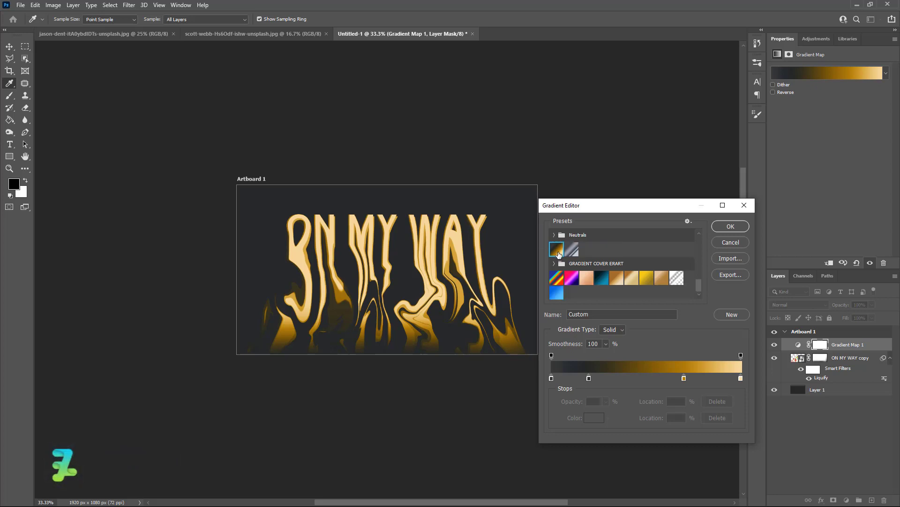
Check the colour and location of each of the gold gradient's four colour stops and accept the gradient
double_click(552, 377)
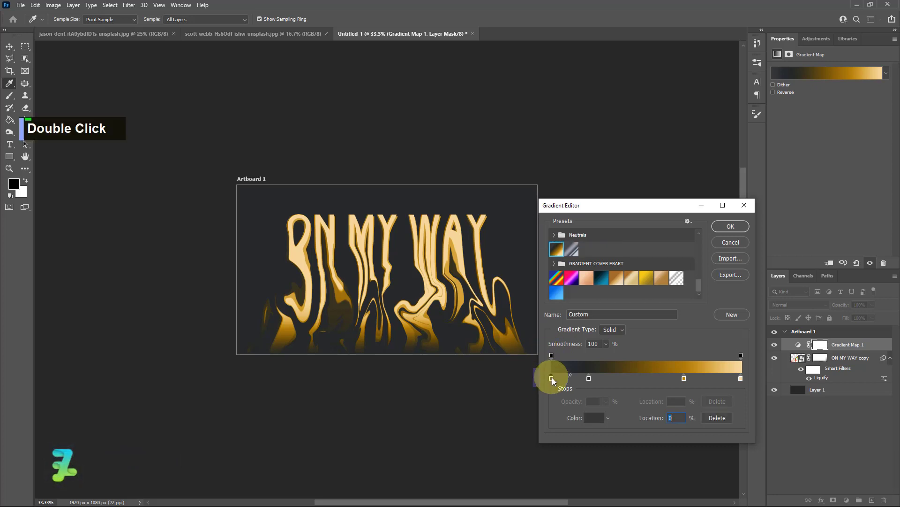
click(844, 320)
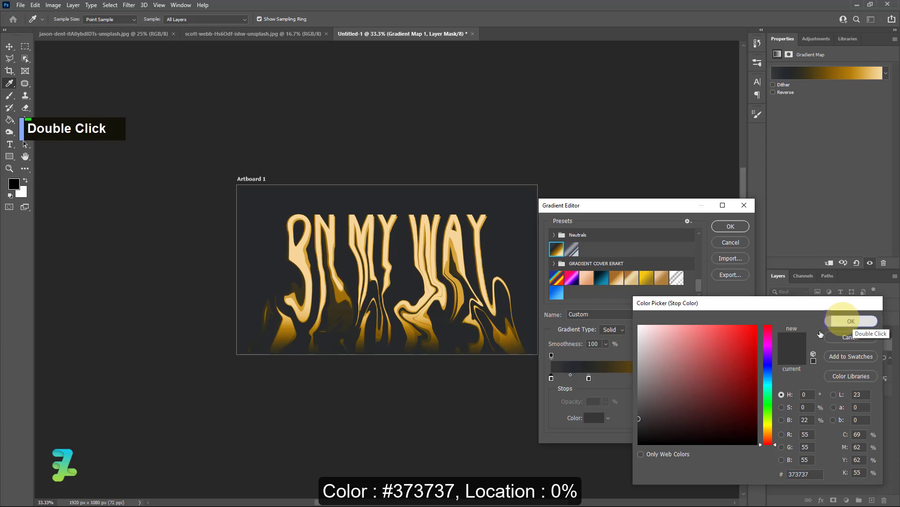
click(589, 378)
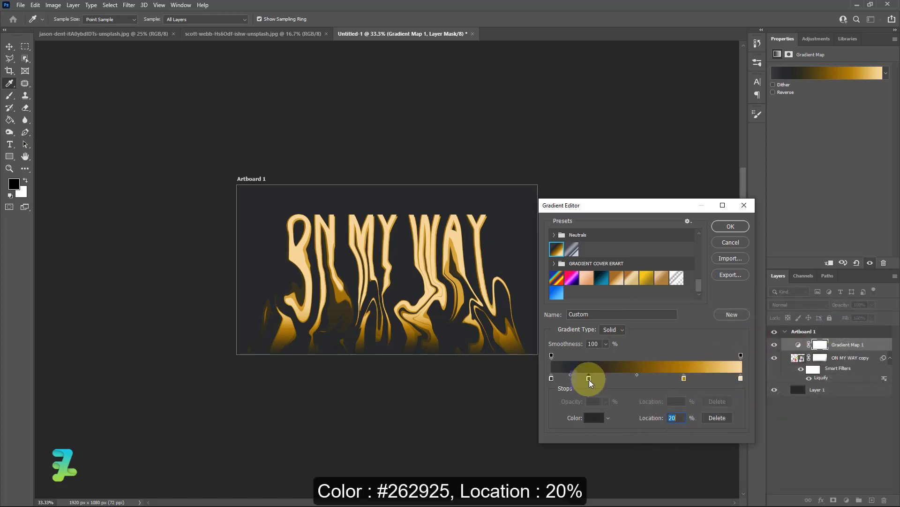
click(591, 418)
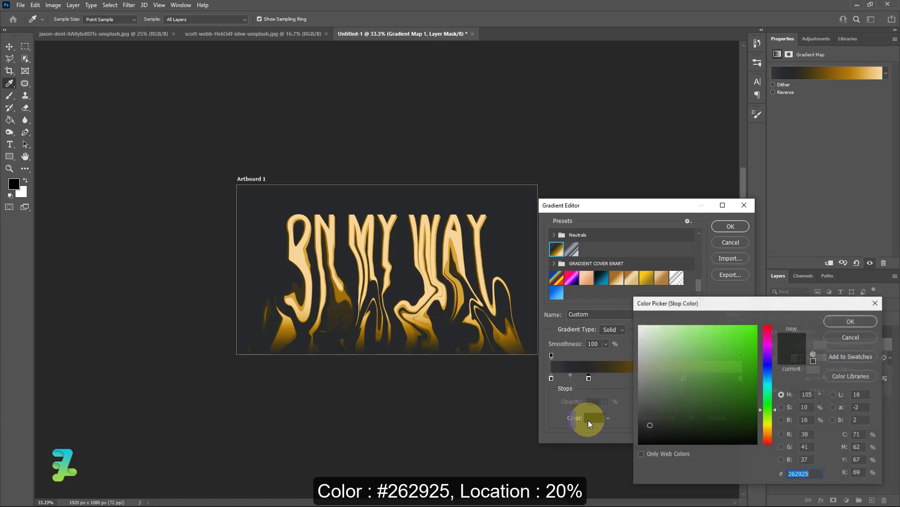
click(837, 320)
click(684, 378)
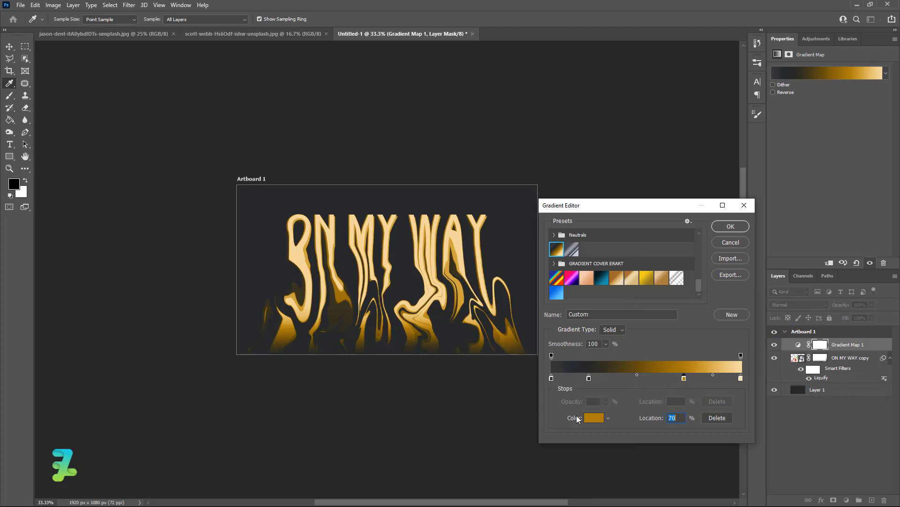
click(589, 417)
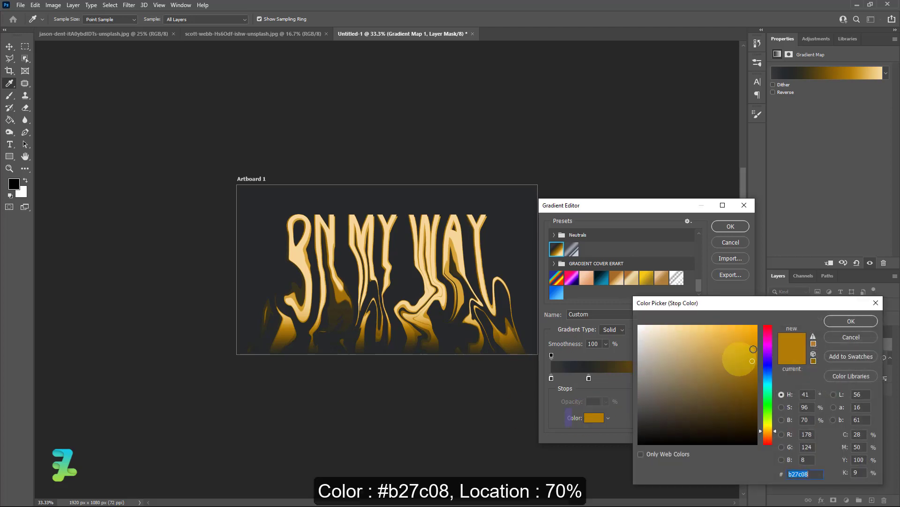
click(838, 325)
click(740, 378)
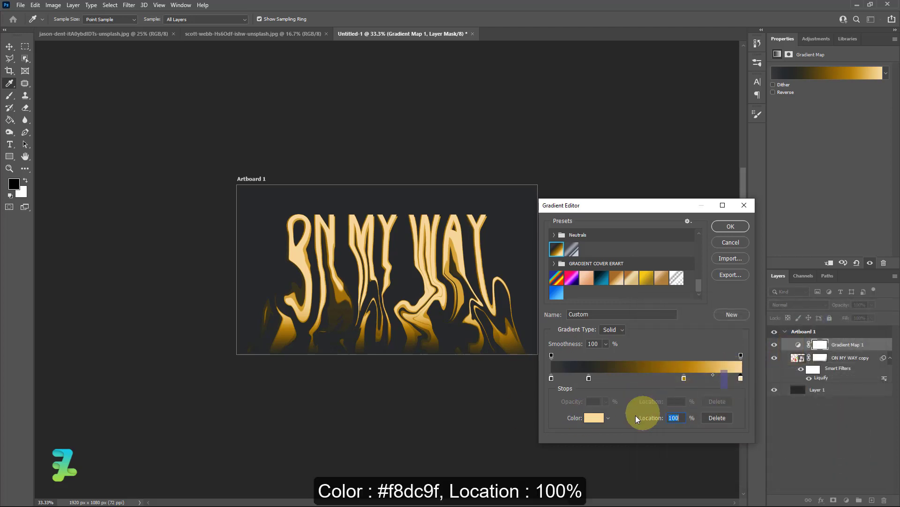
click(594, 417)
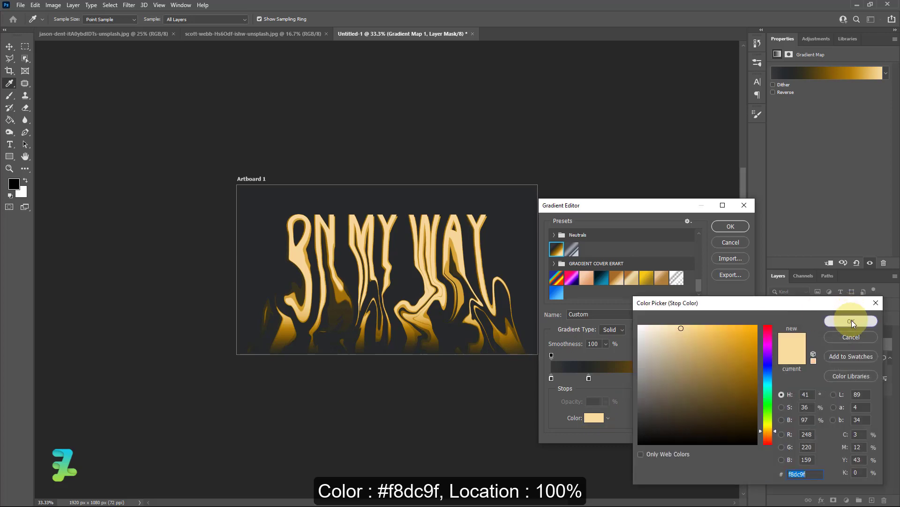
click(852, 320)
click(731, 226)
Set the Gradient Map layer's blend mode to Pin Light and its opacity to 50%
click(807, 306)
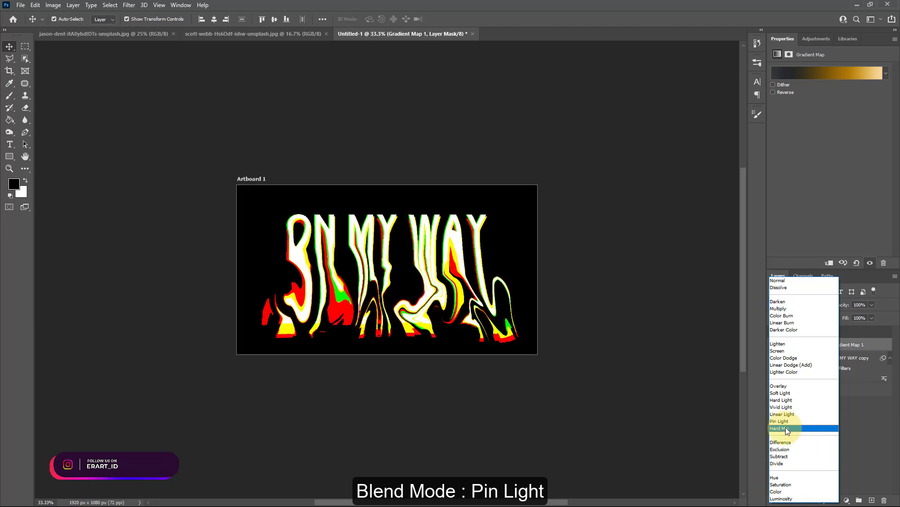
click(786, 421)
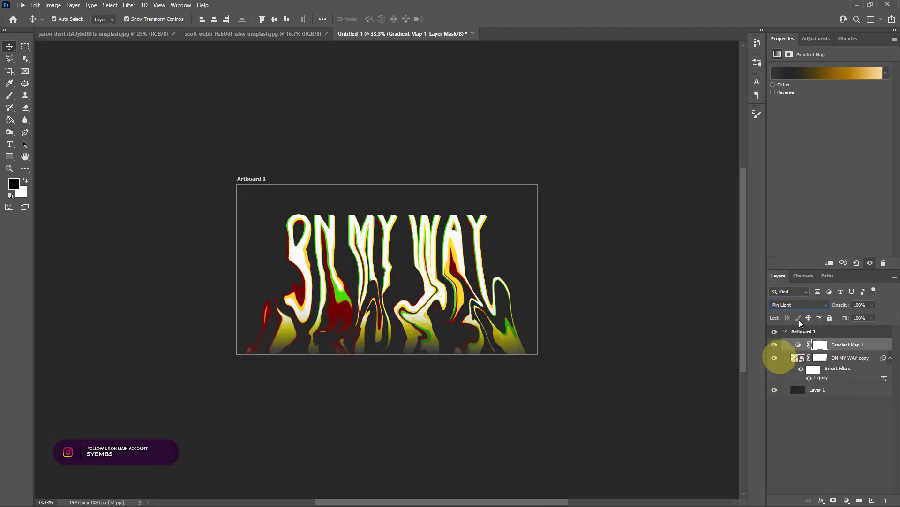
click(871, 306)
drag(859, 318, 852, 318)
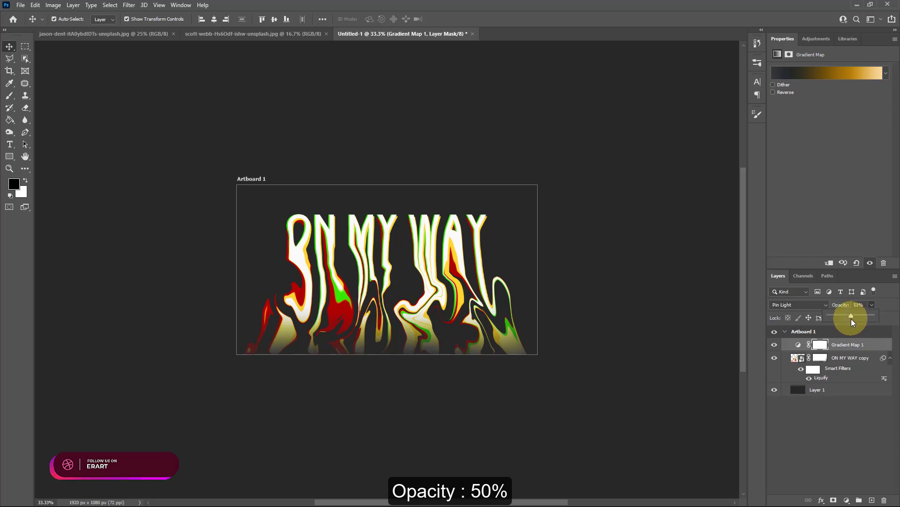
drag(851, 319, 845, 322)
click(792, 357)
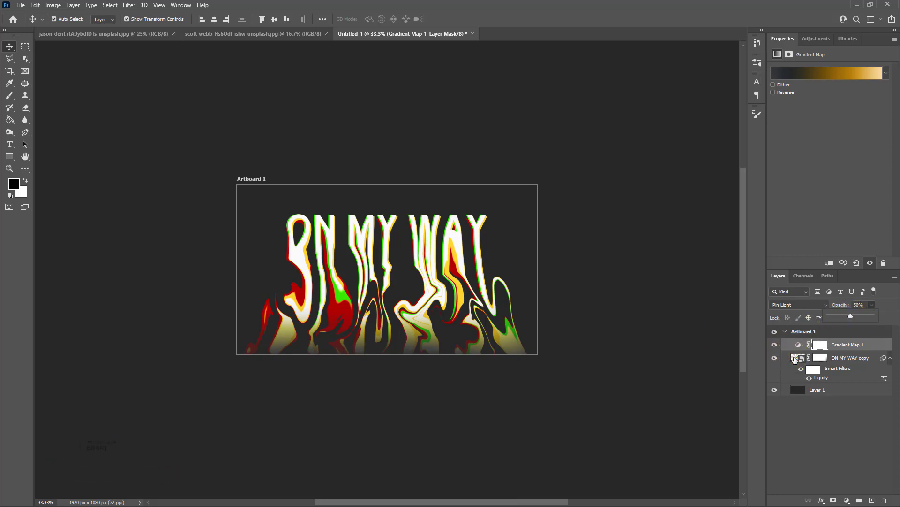
Select the ON MY WAY copy layer
click(794, 359)
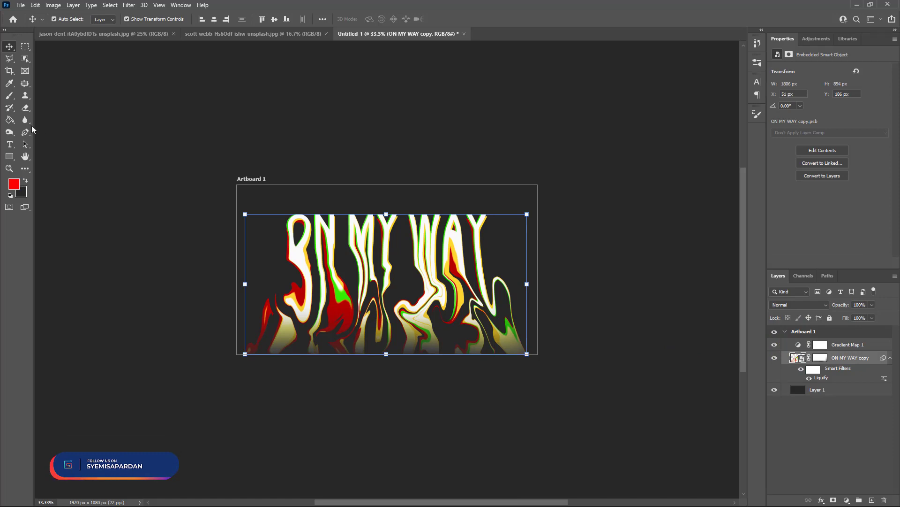
right_click(10, 133)
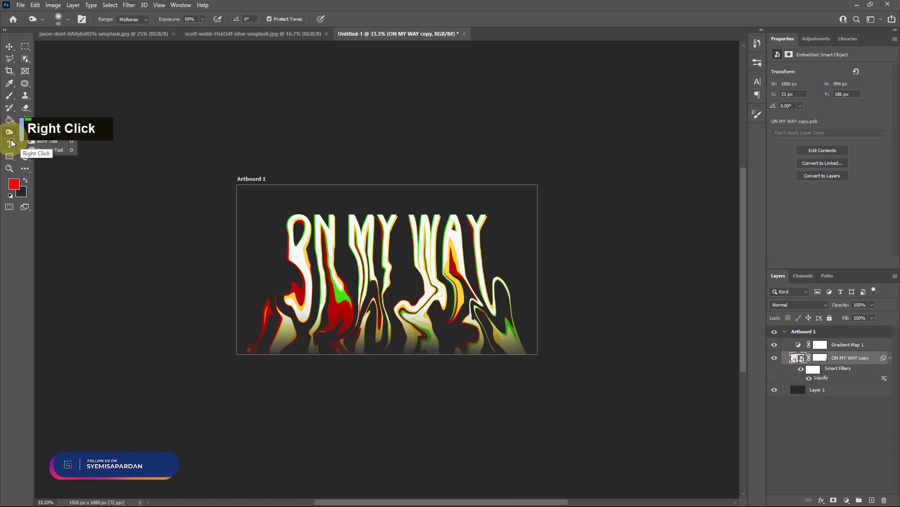
right_click(11, 134)
right_click(10, 134)
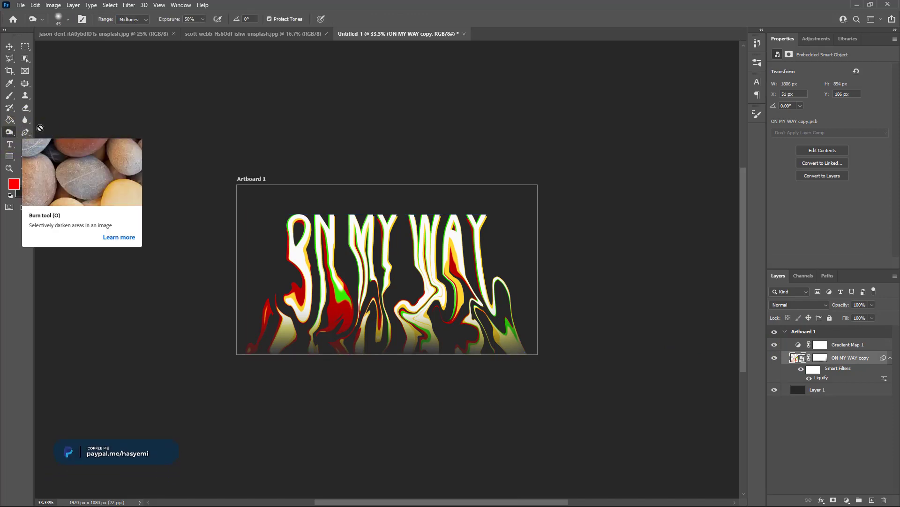
right_click(9, 131)
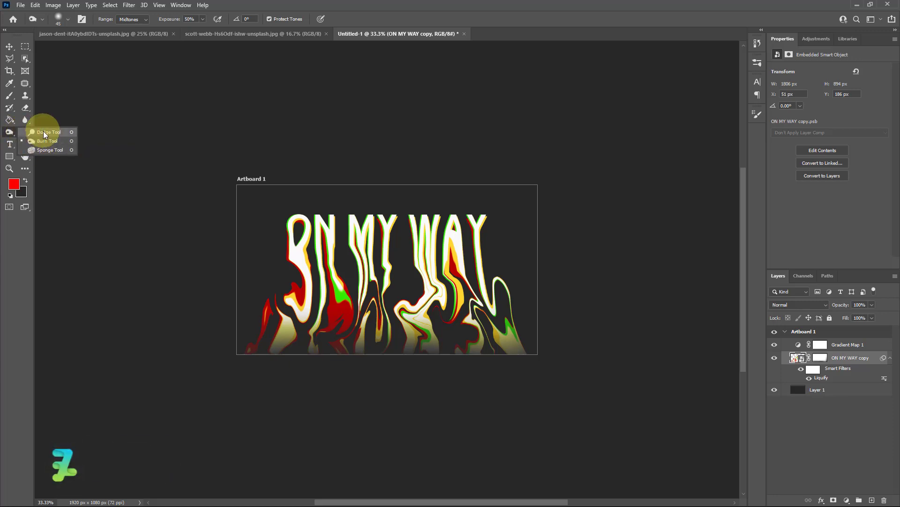
click(43, 132)
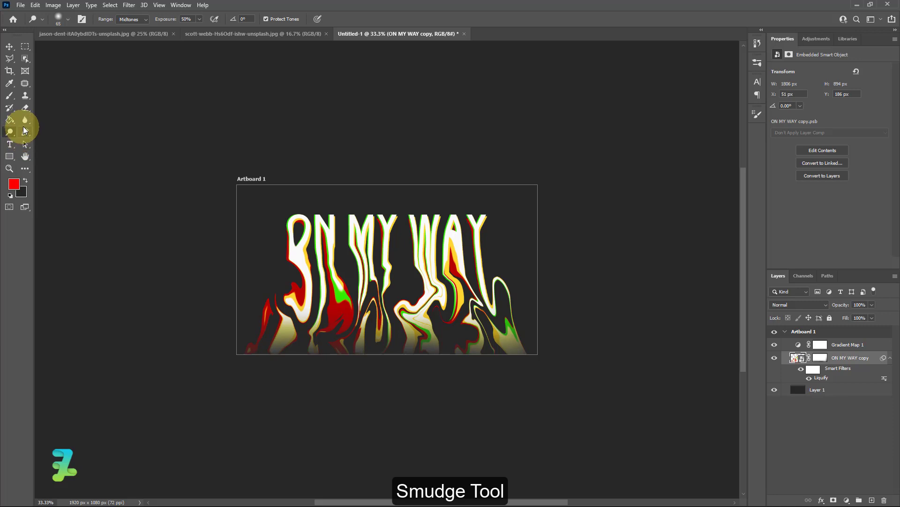
With the Smudge tool ready, make a rasterized duplicate of the ON MY WAY copy layer and hide the original
right_click(24, 122)
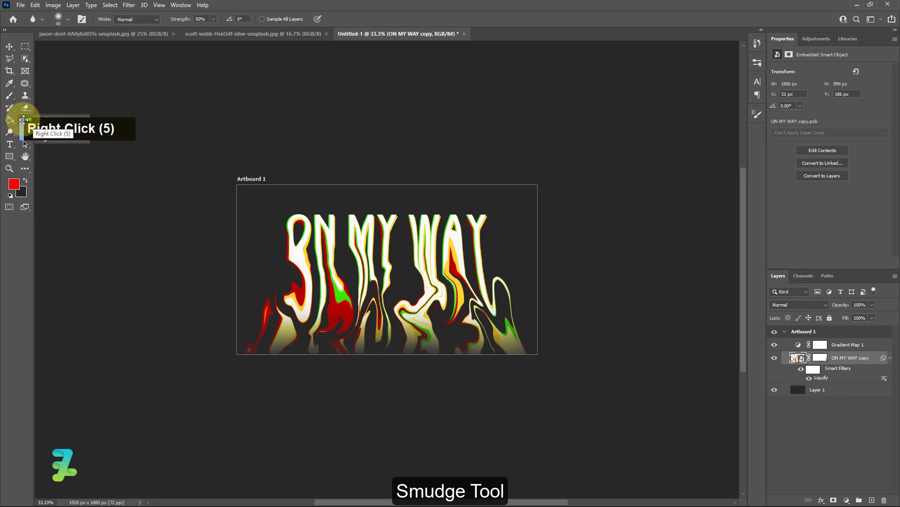
click(54, 136)
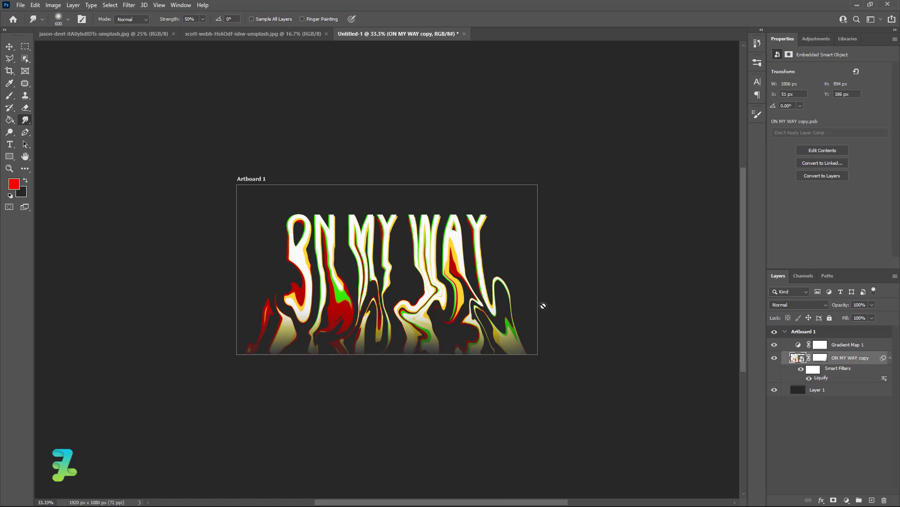
key(ctrl+j)
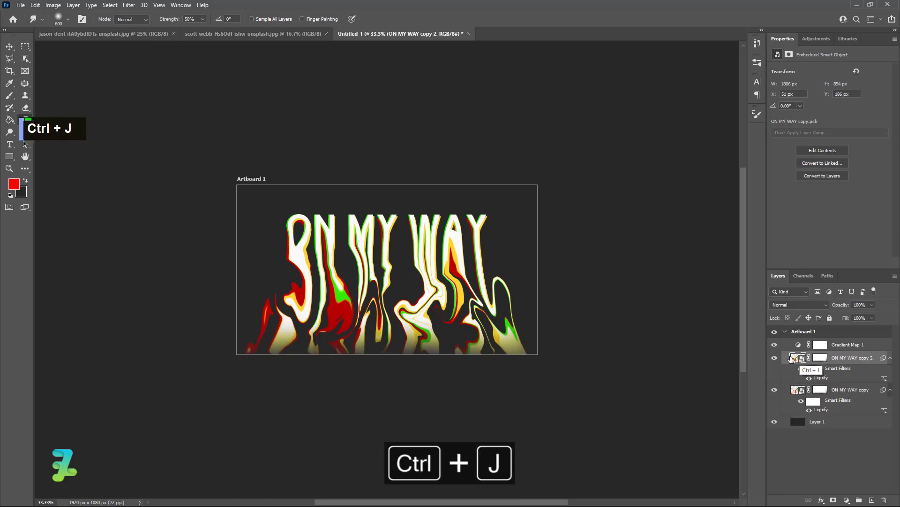
right_click(792, 358)
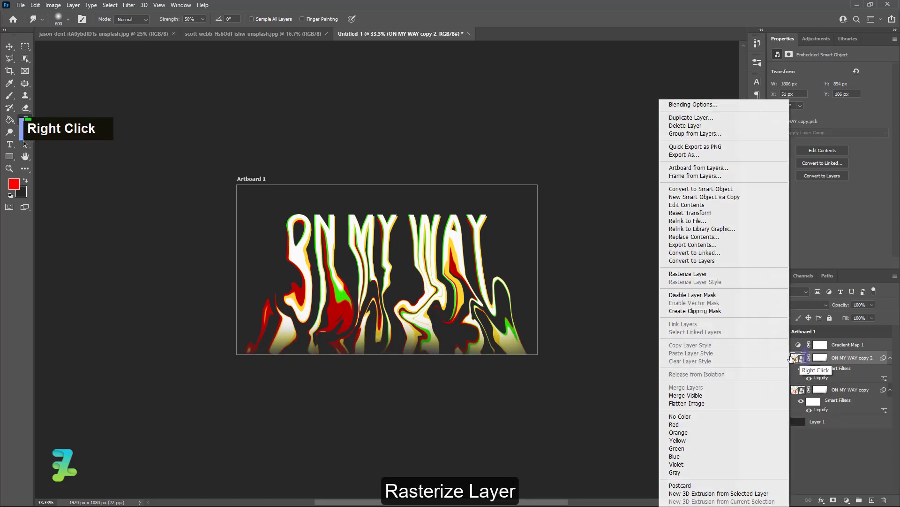
click(685, 273)
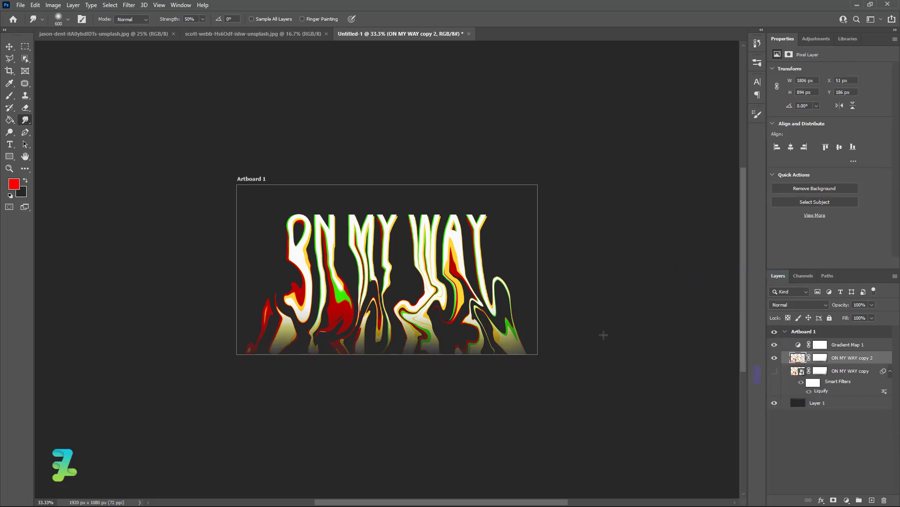
Smudge the flowing tails, letter bodies and upper letter edges of the rasterized title with a 300 px brush at 50% strength
drag(450, 300, 457, 332)
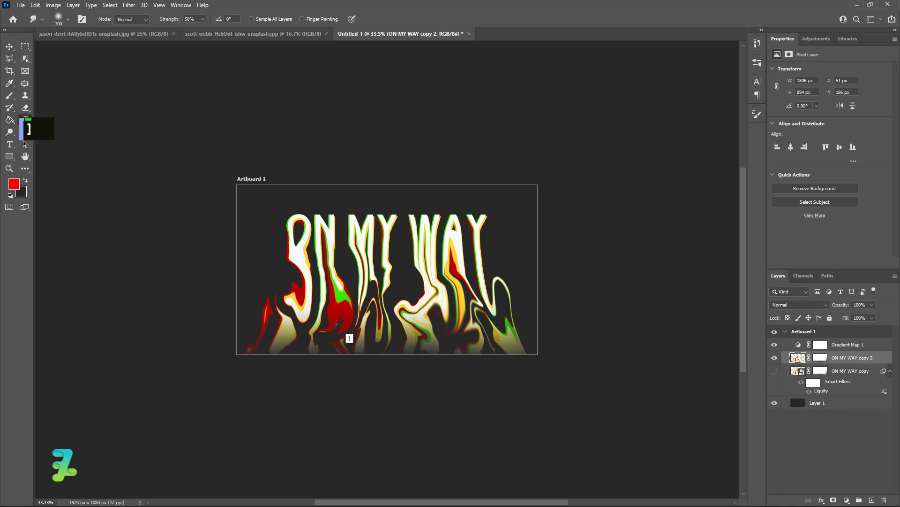
drag(334, 323, 335, 330)
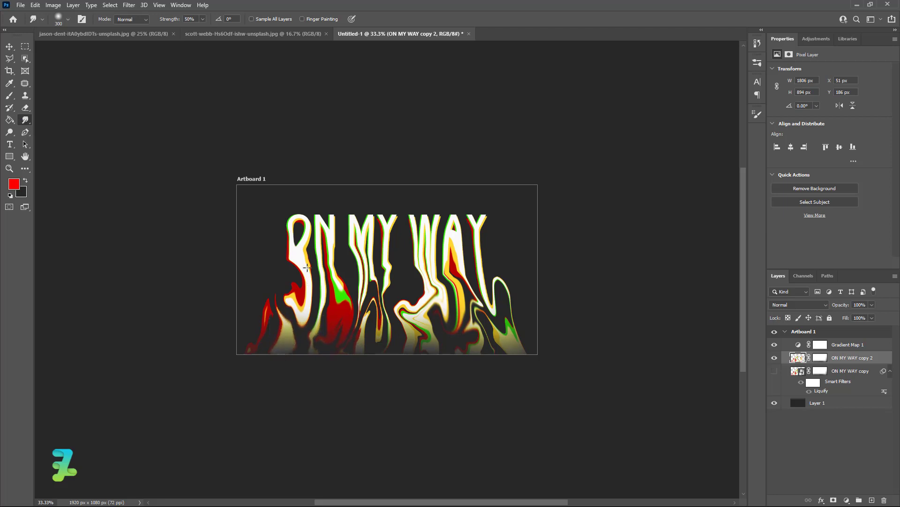
drag(299, 273, 338, 275)
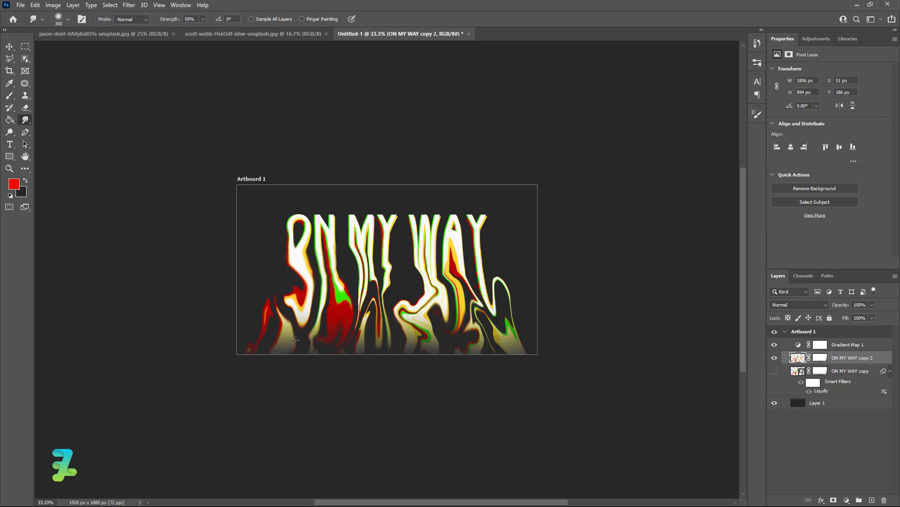
drag(404, 330, 393, 342)
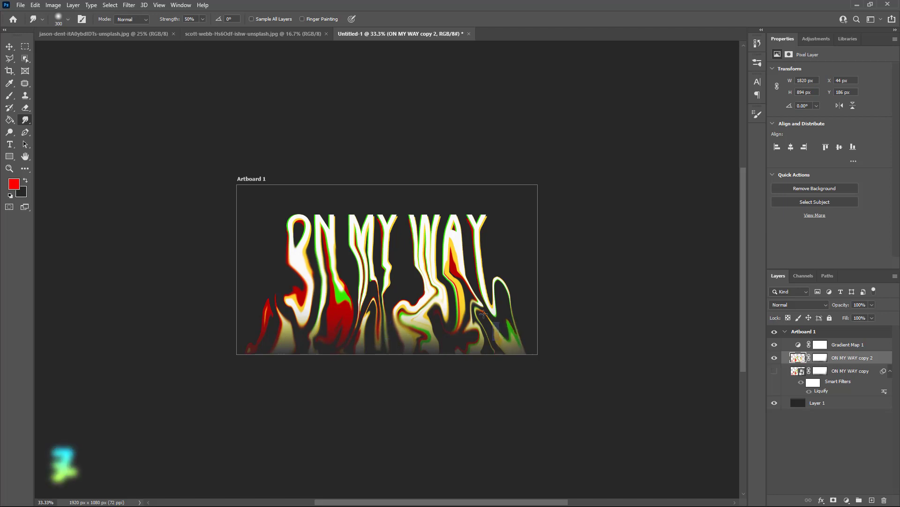
mouse_move(479, 261)
mouse_down()
mouse_move(486, 287)
mouse_move(479, 249)
mouse_up()
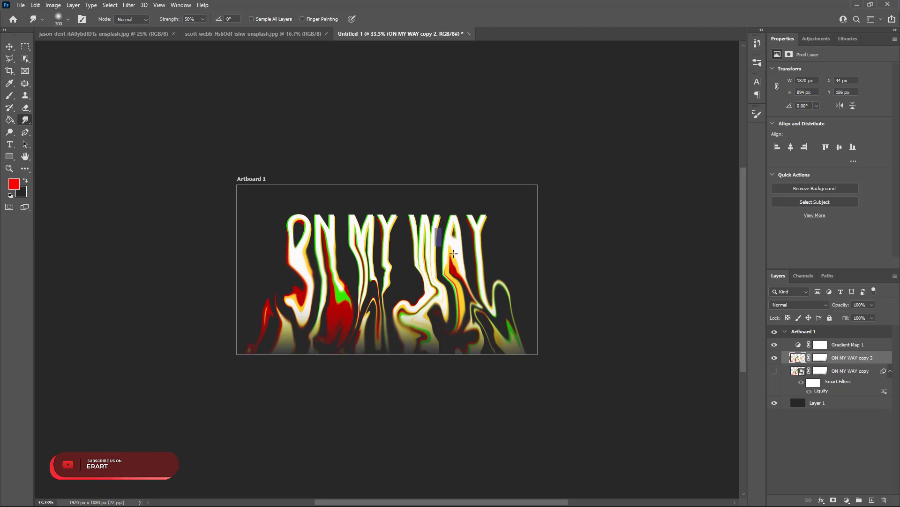
mouse_move(429, 245)
mouse_down()
mouse_move(372, 255)
mouse_move(390, 270)
mouse_up()
mouse_move(346, 251)
mouse_down()
mouse_move(361, 263)
mouse_move(323, 256)
mouse_up()
drag(304, 313, 344, 324)
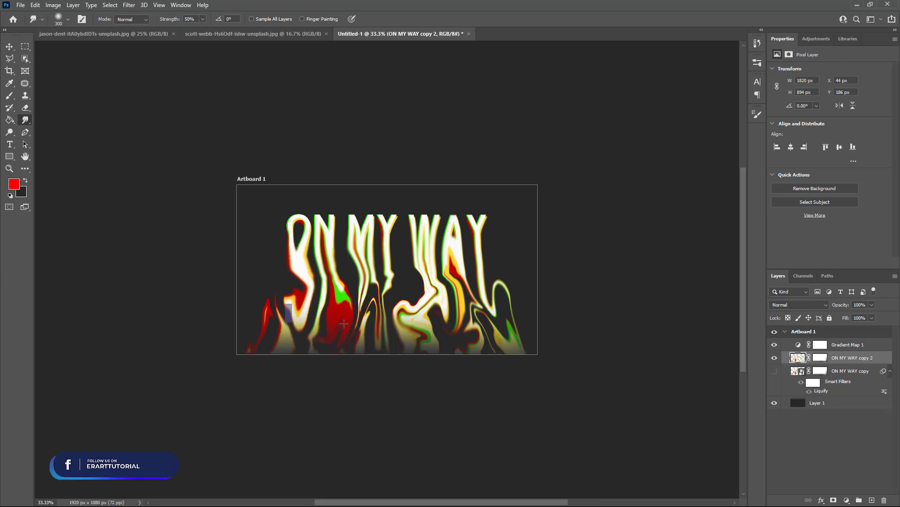
drag(336, 286, 341, 325)
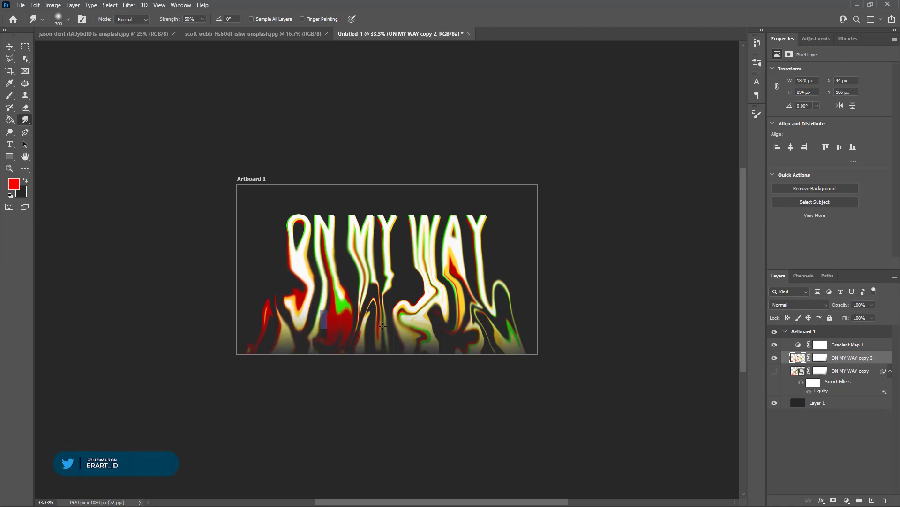
drag(376, 283, 402, 323)
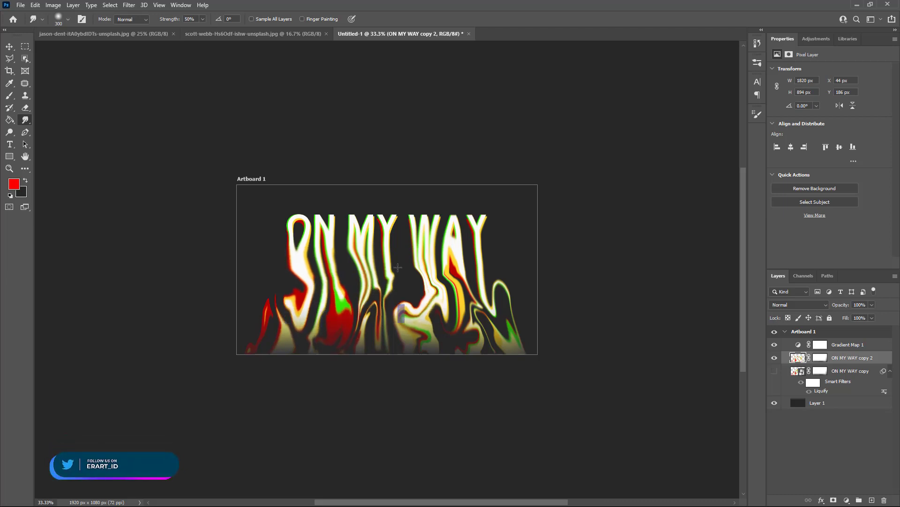
drag(394, 236, 393, 242)
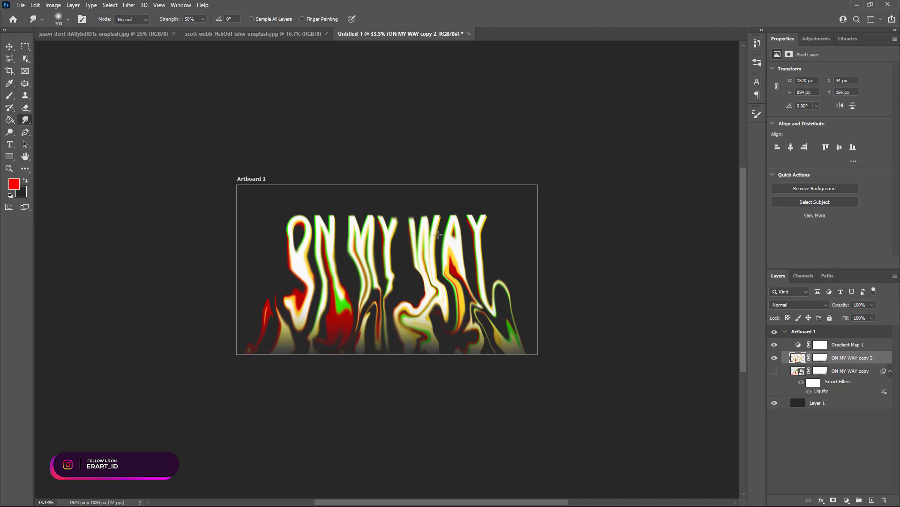
drag(473, 229, 480, 231)
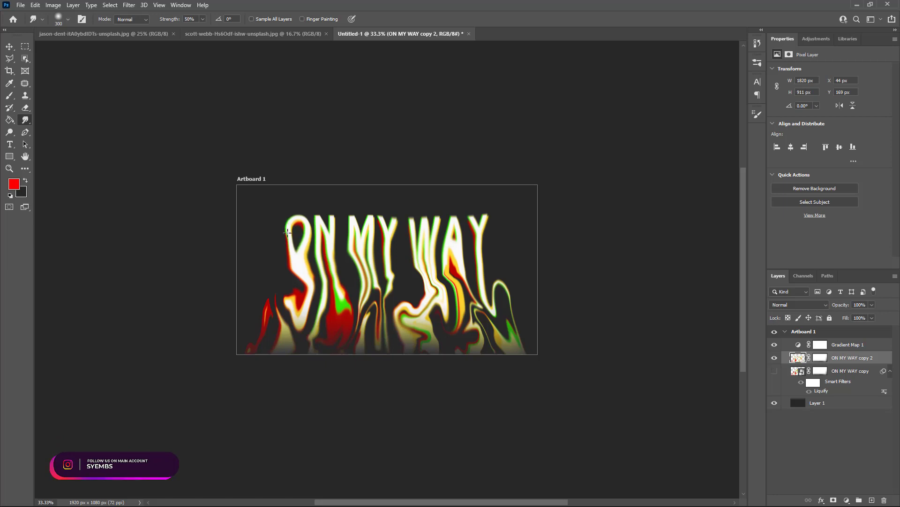
drag(287, 233, 284, 245)
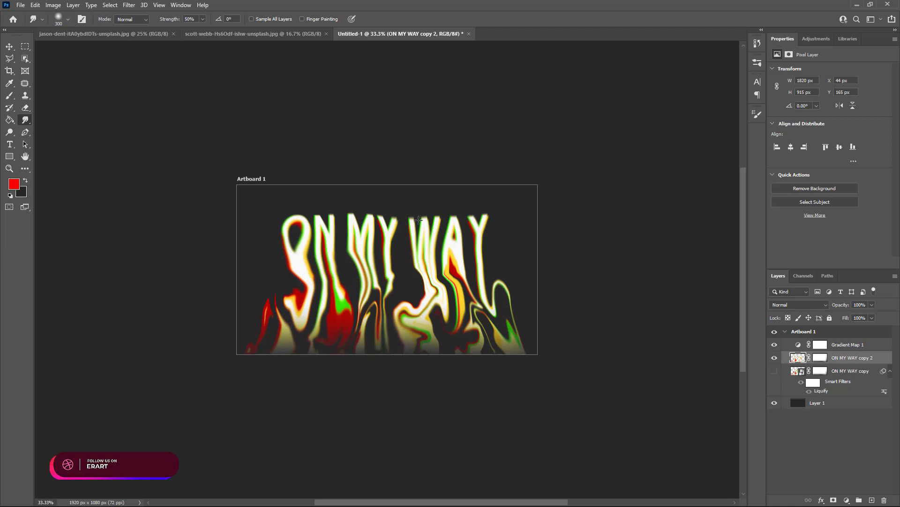
drag(424, 214, 411, 221)
drag(454, 225, 477, 215)
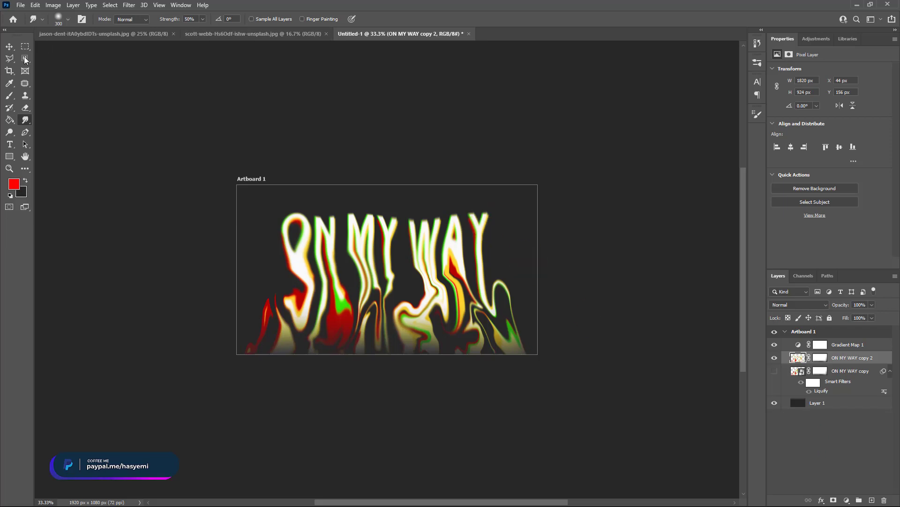
Copy the dark marble texture photo into the title artboard above ON MY WAY copy 2 and close the photo's document
click(9, 46)
click(221, 35)
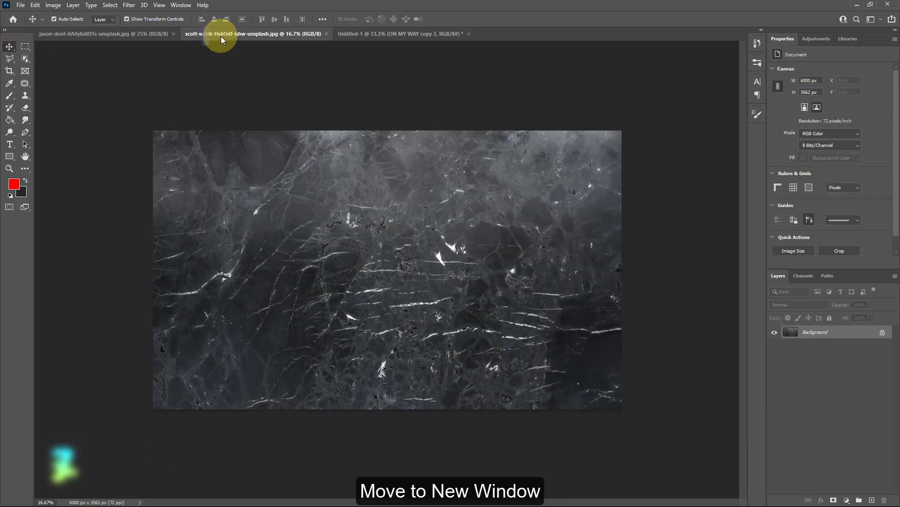
right_click(221, 36)
click(253, 84)
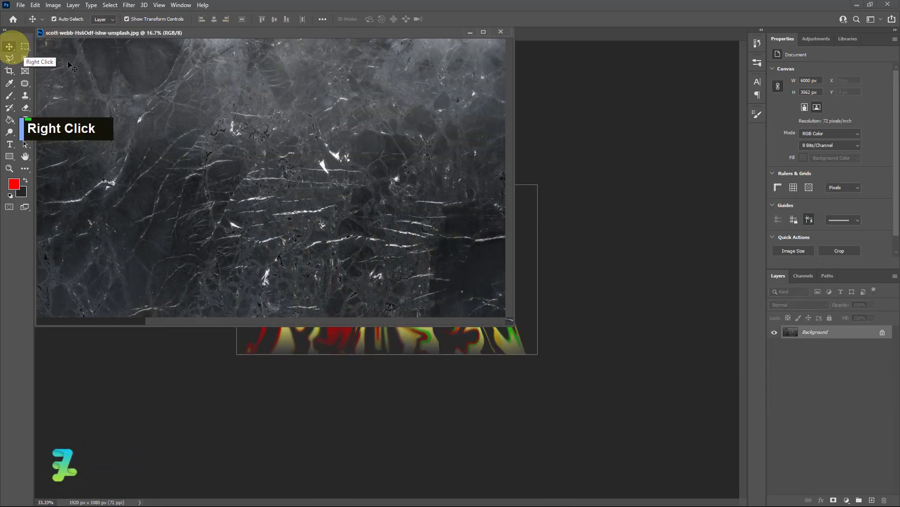
drag(272, 123, 449, 342)
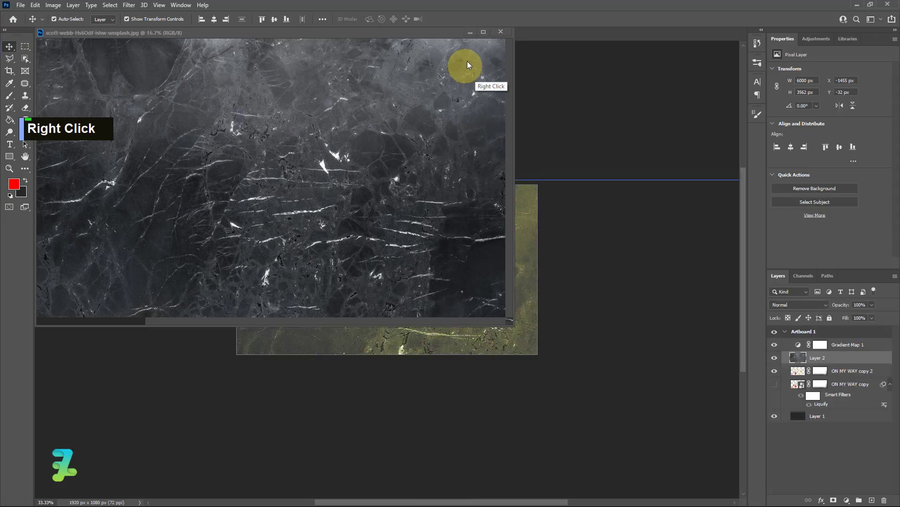
click(506, 39)
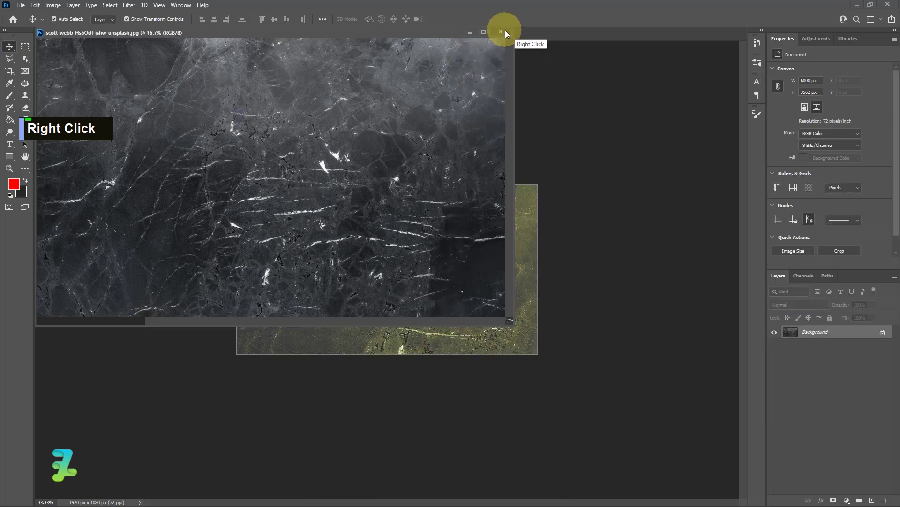
click(505, 31)
Set the marble texture layer's blend mode to Lighten and its opacity to 30%
click(801, 305)
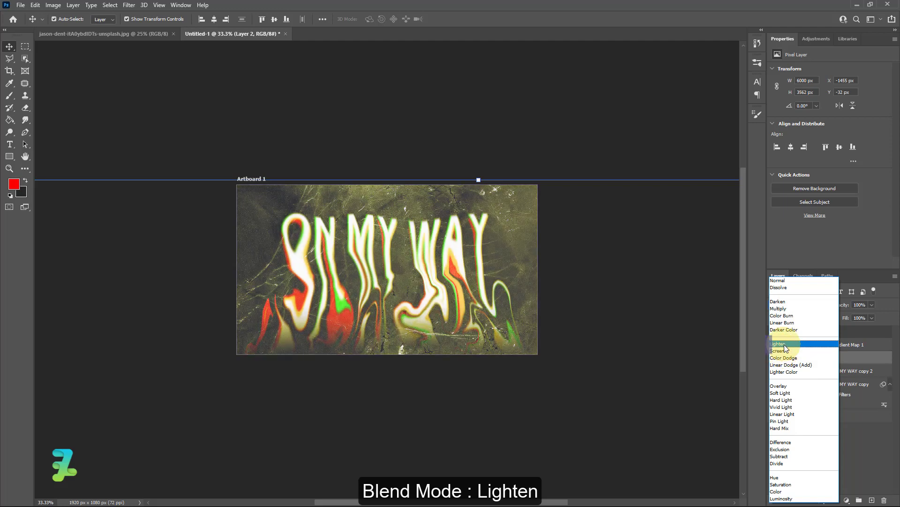
click(784, 345)
click(871, 305)
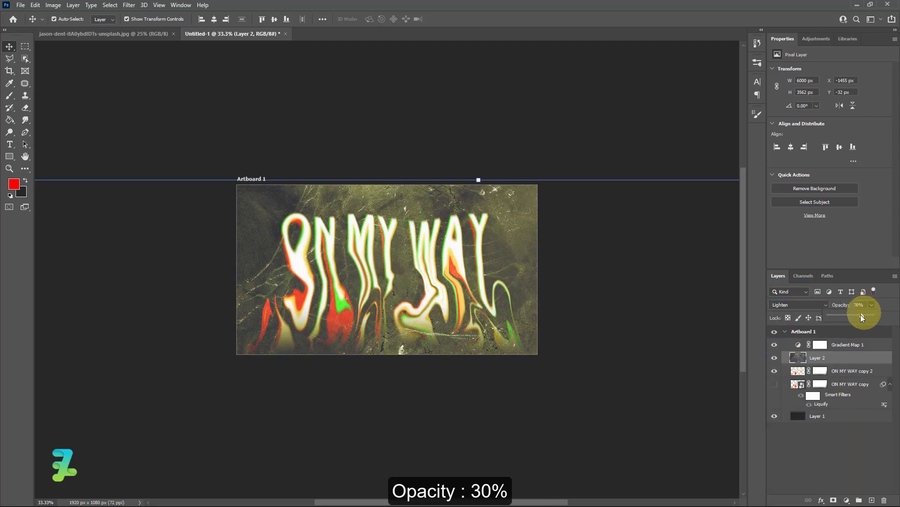
drag(861, 316, 847, 318)
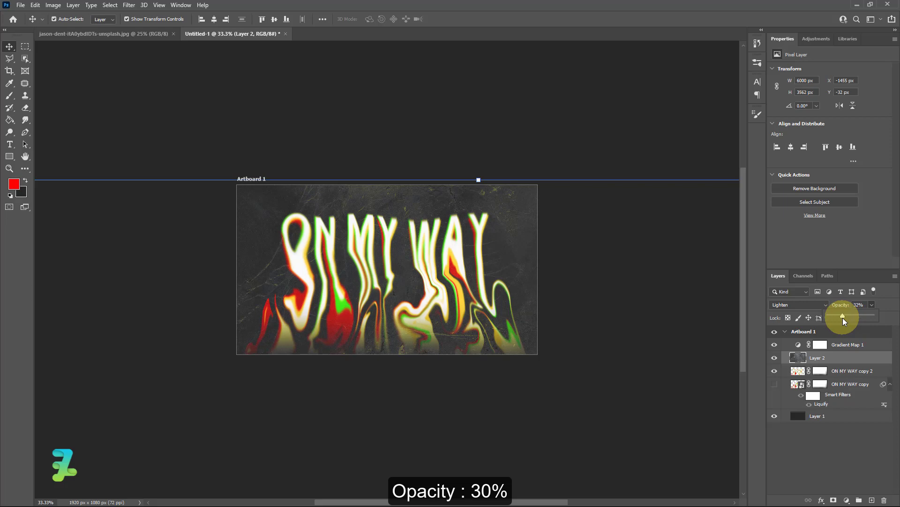
drag(843, 317, 842, 318)
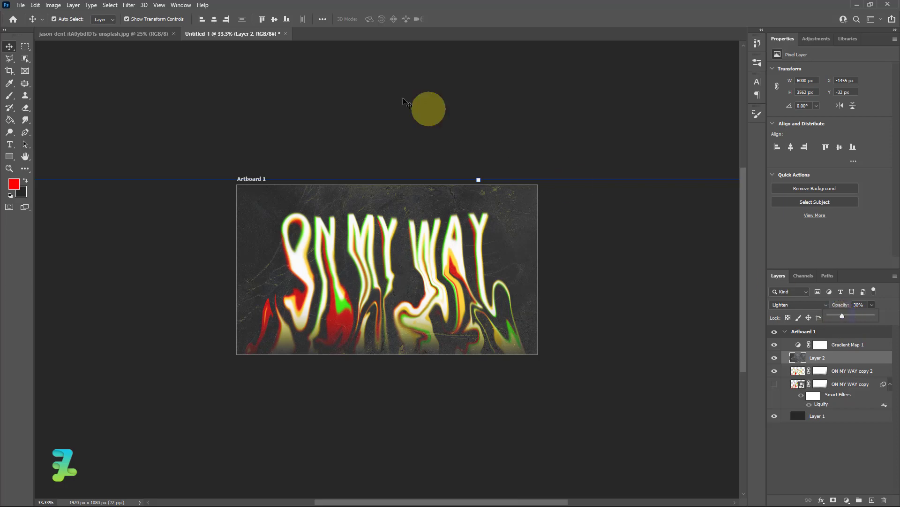
Float the scratched black texture photo in its own window, copy it into the title artboard and close the photo
click(135, 38)
right_click(134, 38)
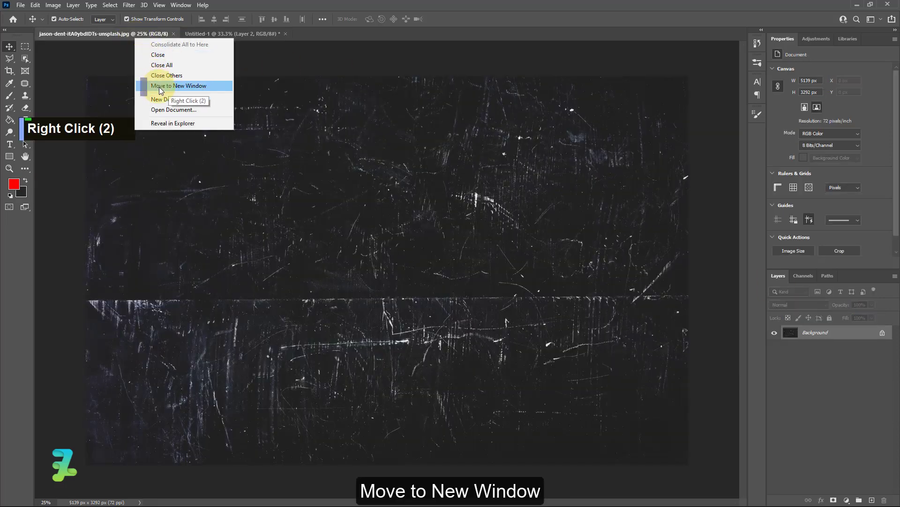
click(162, 85)
drag(465, 21, 381, 349)
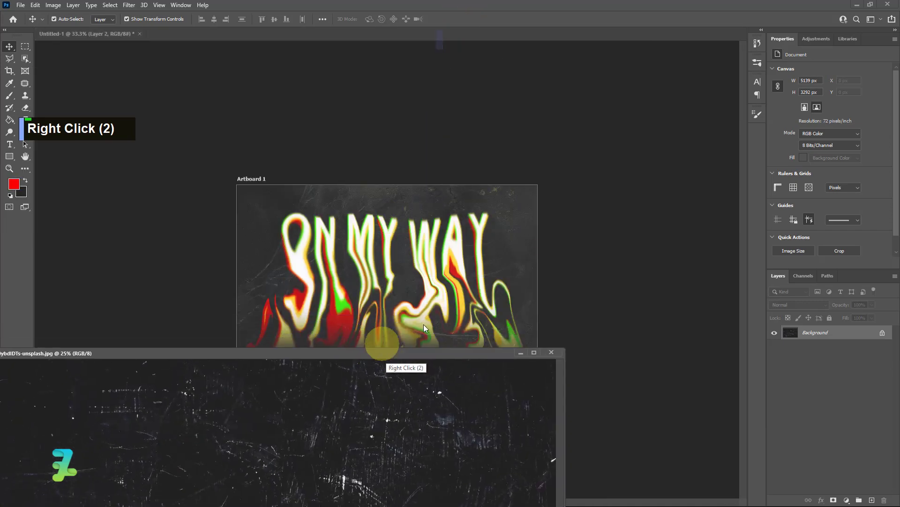
drag(792, 332, 498, 248)
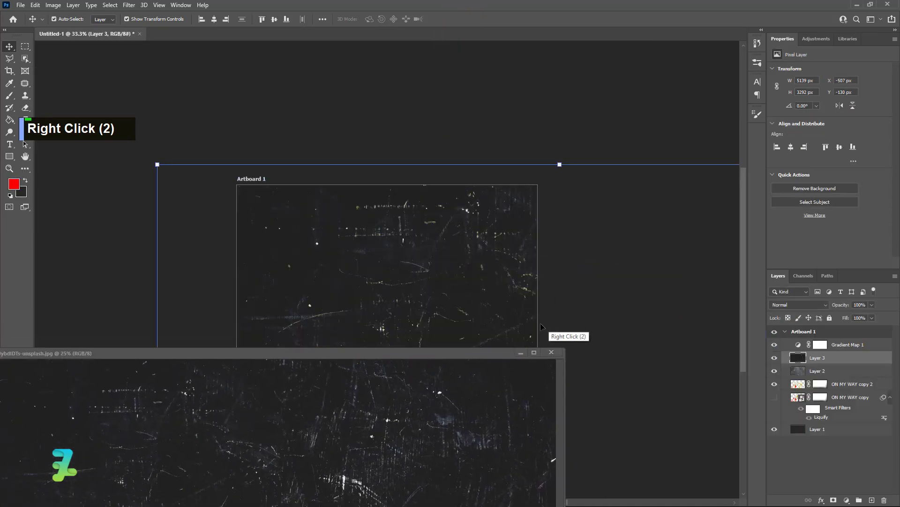
click(551, 352)
Move the scratched texture layer above Gradient Map 1 and set its blend mode to Lighter Color
drag(818, 358, 815, 339)
click(805, 304)
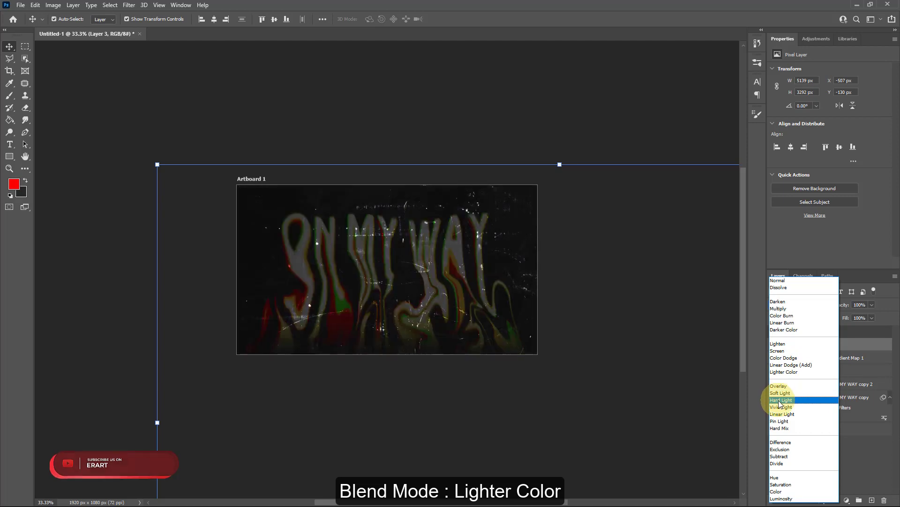
click(782, 375)
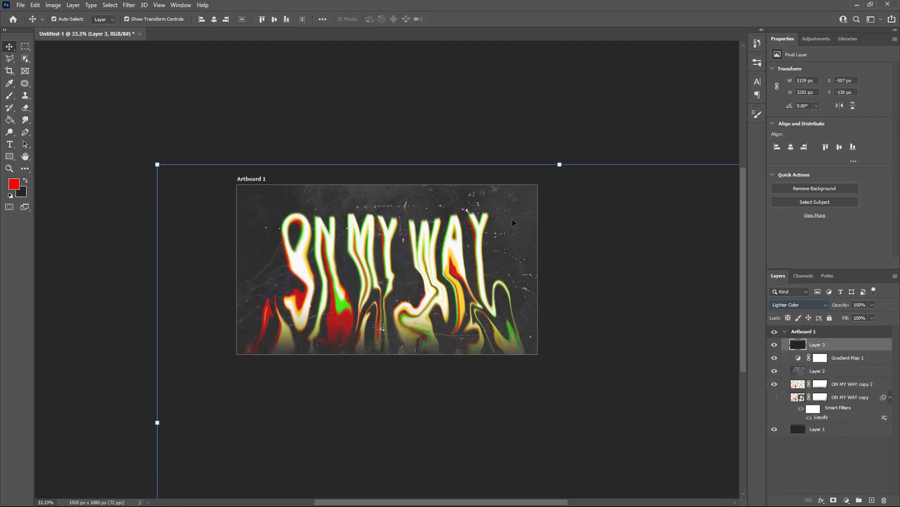
Scale the scratched texture layer down to about 2739 × 1640 px and position it so it covers the whole artboard
key(ctrl+minus)
key(ctrl+minus)
key(ctrl+minus)
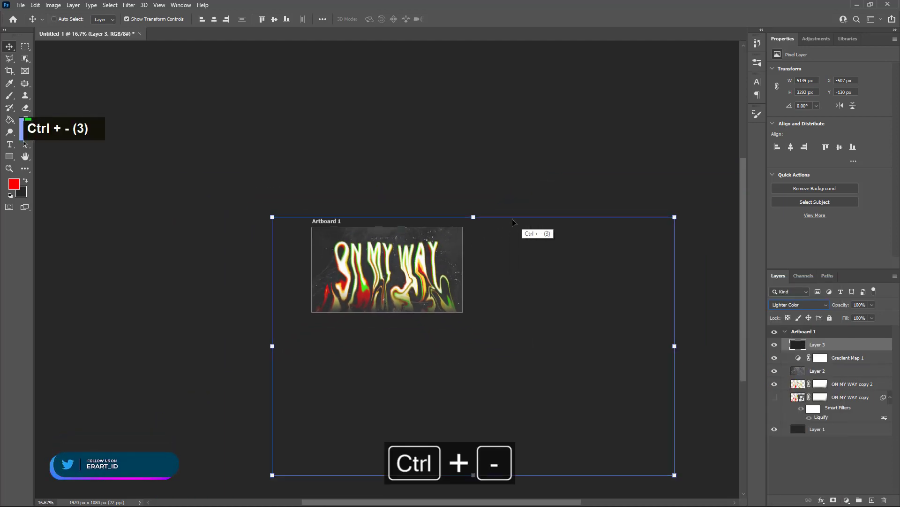
drag(603, 422, 451, 321)
key(ctrl+equal)
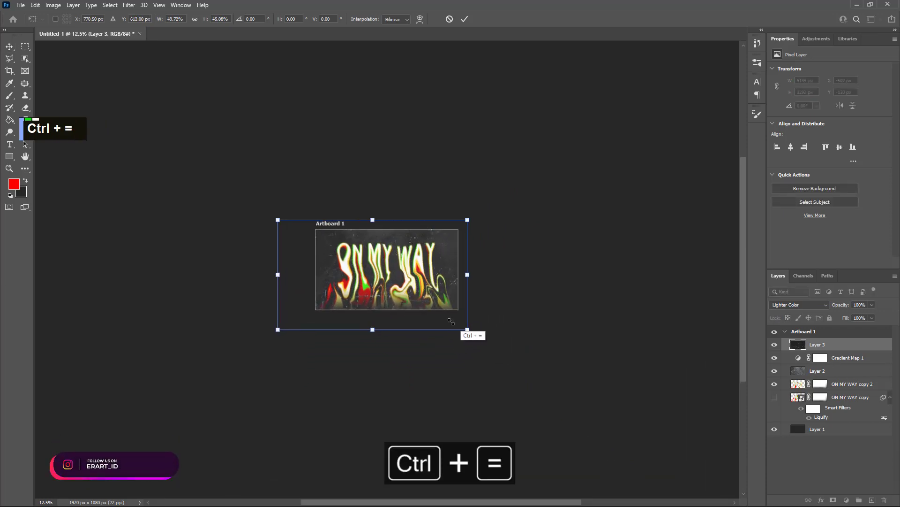
key(ctrl+equal)
key(ctrl+equal)
key(ctrl+equal)
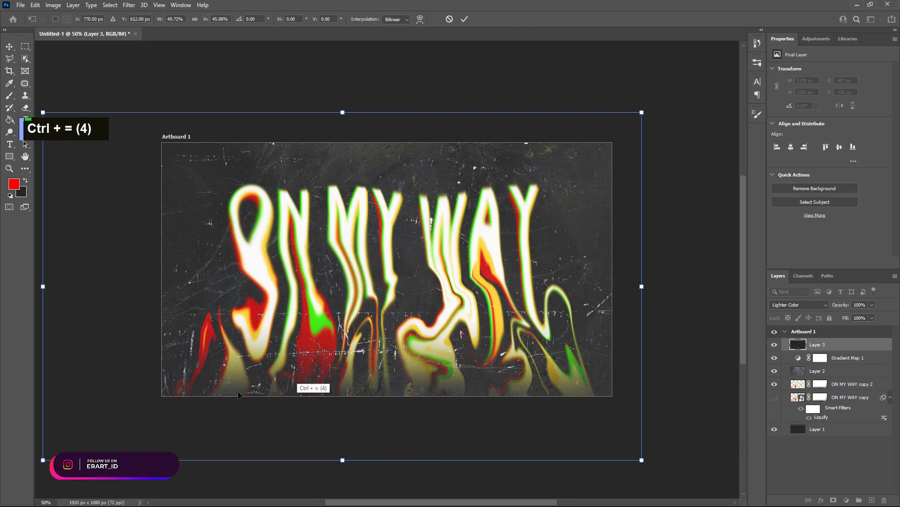
drag(271, 415, 319, 407)
drag(692, 453, 732, 463)
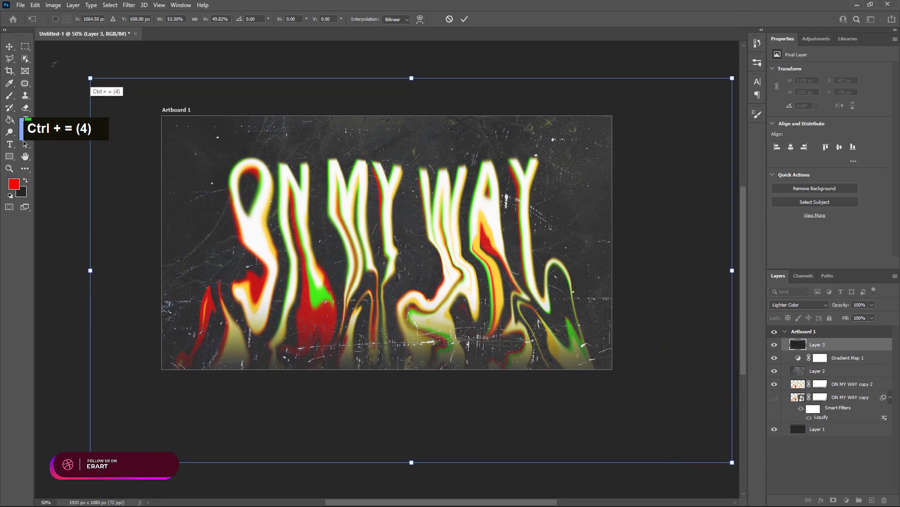
click(9, 46)
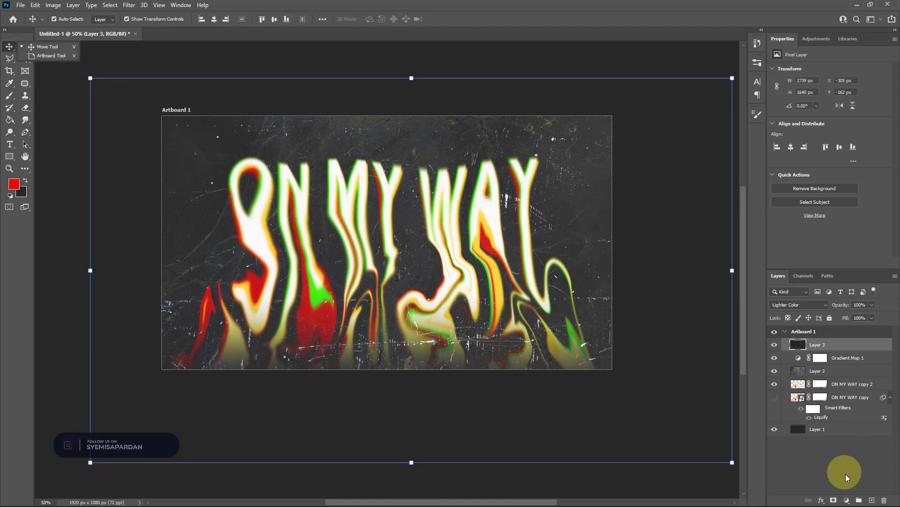
Add a layer mask to the scratched texture and paint black over the lettering with a soft 1000 px brush to hide the scratches there
click(833, 499)
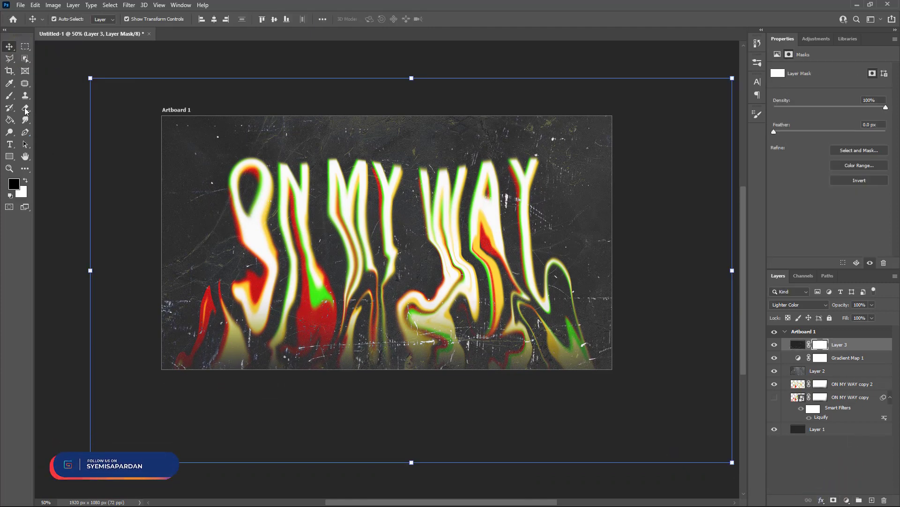
click(9, 95)
click(272, 200)
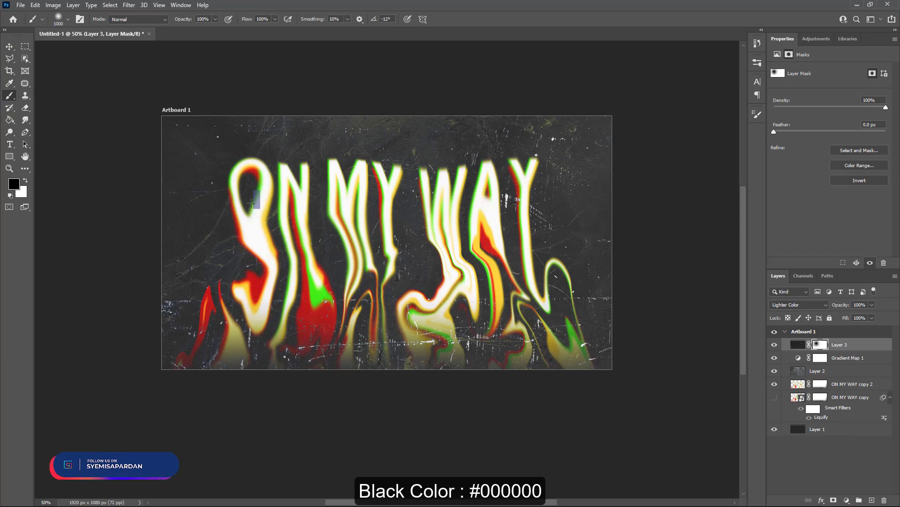
click(240, 241)
click(379, 319)
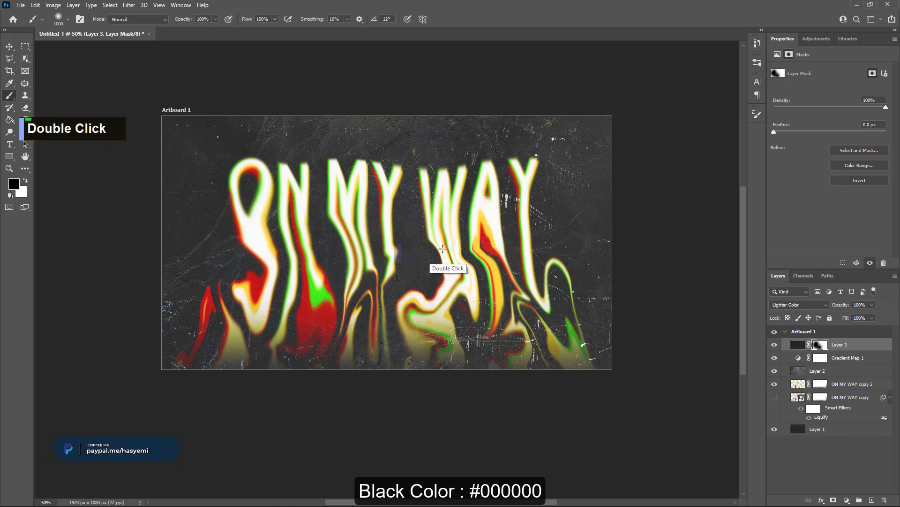
click(501, 219)
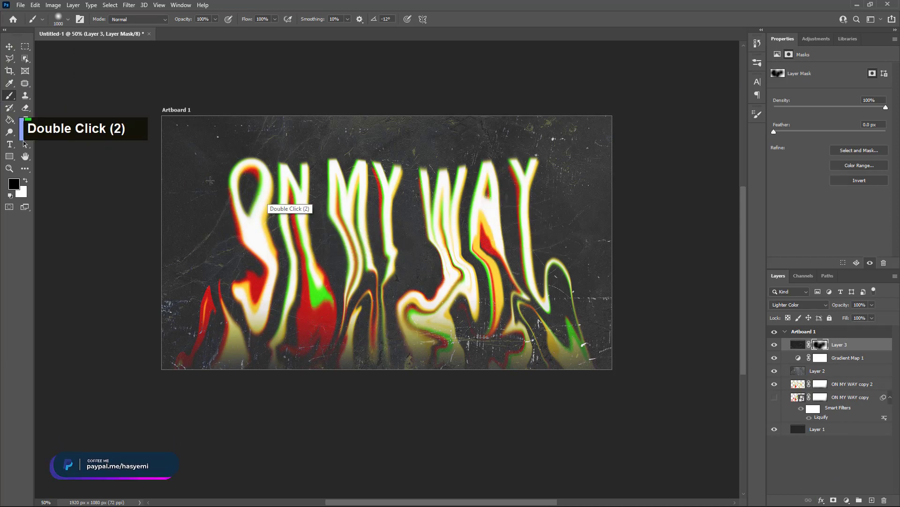
Paint the scratched texture's mask white near the artboard's left edge to restore scratches, reducing the brush to 300 px
click(25, 180)
double_click(131, 130)
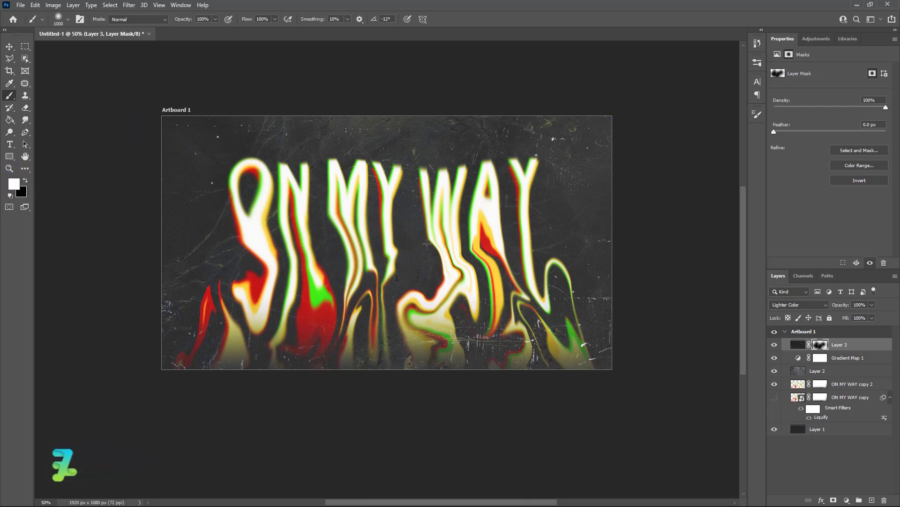
key(bracketleft)
key(bracketleft)
key(bracketleft)
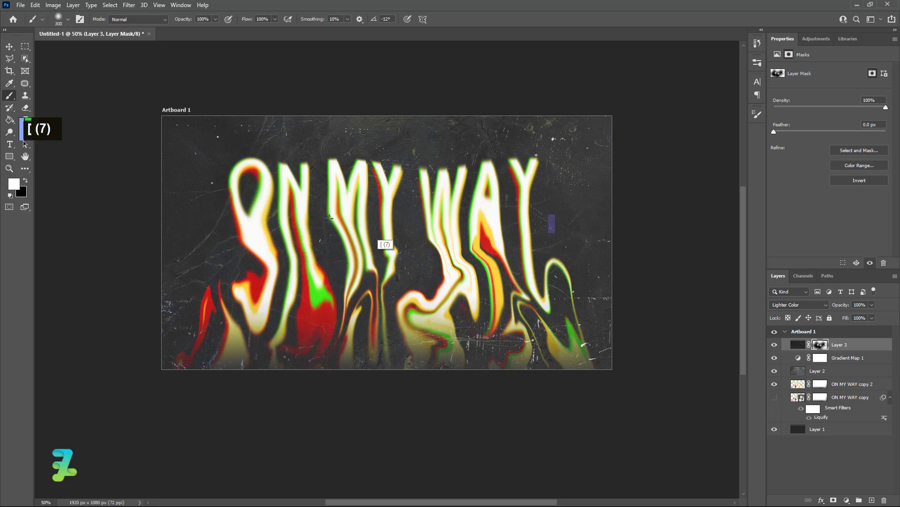
double_click(152, 188)
double_click(169, 171)
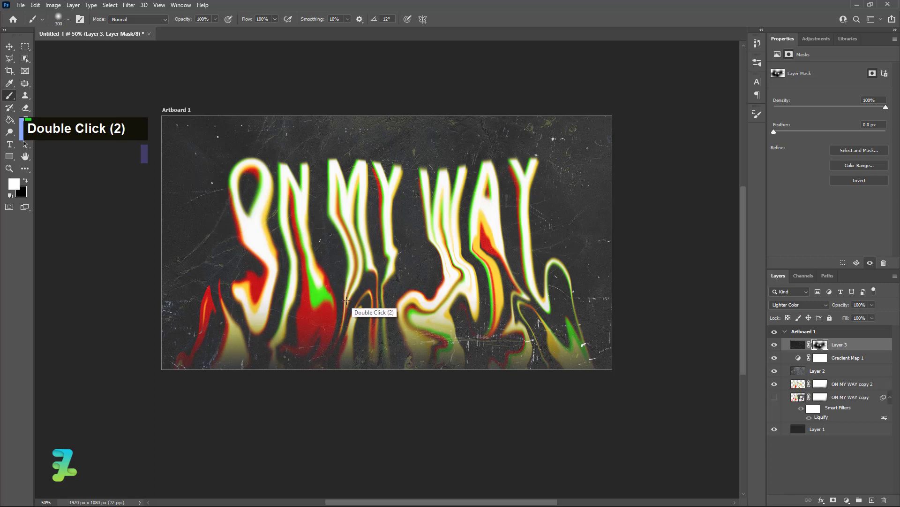
Paint the mask black along the artboard's lower edge with a 600 px brush to fade the scratches, and deselect the layer
click(25, 180)
key(bracketright)
key(bracketright)
key(bracketright)
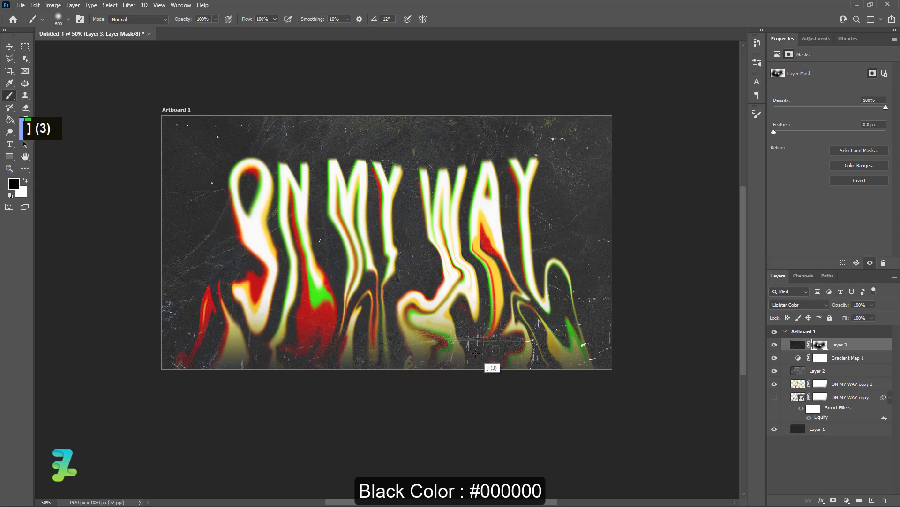
double_click(488, 381)
double_click(375, 383)
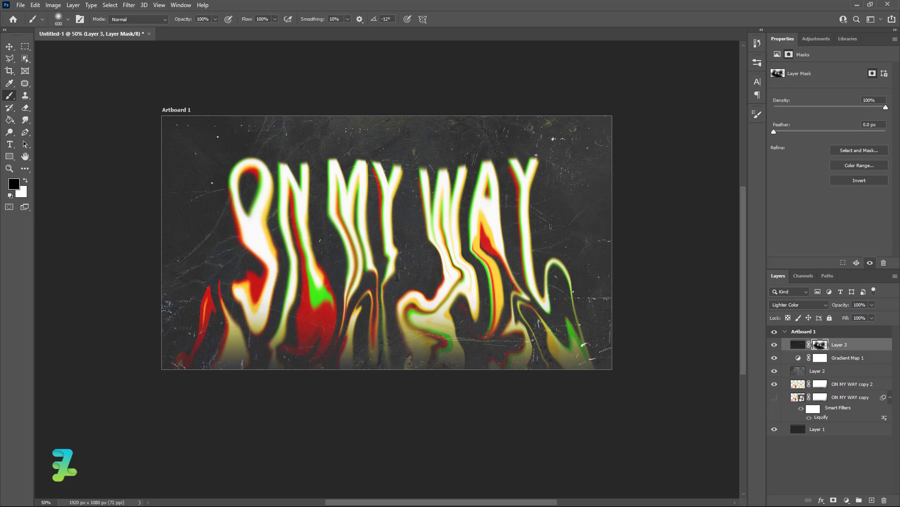
click(9, 46)
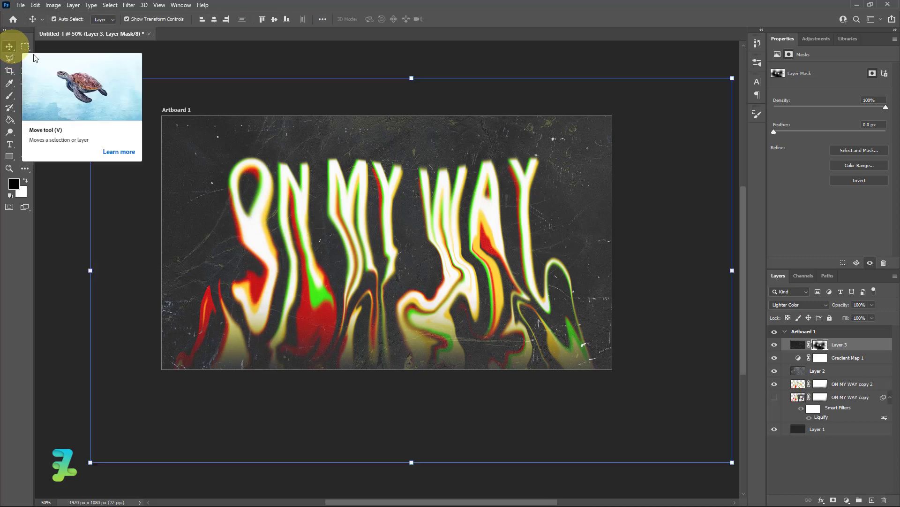
click(624, 71)
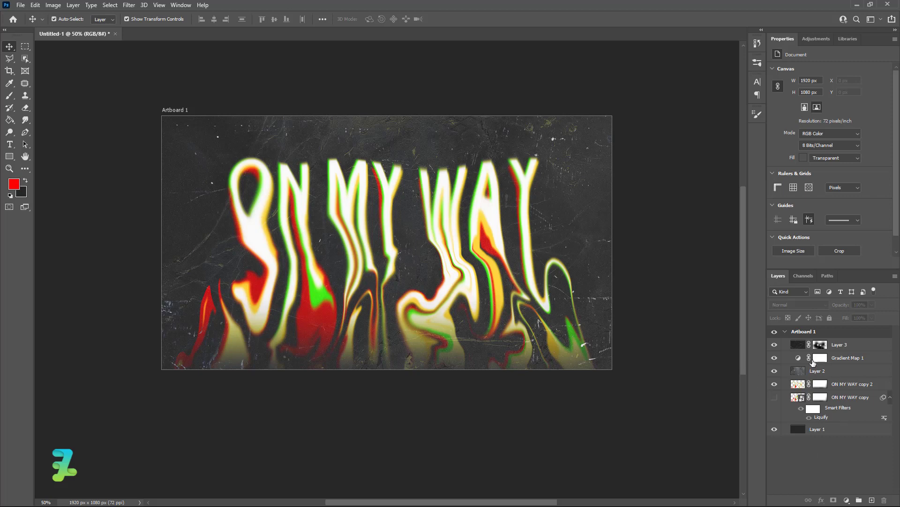
Add a Curves adjustment above the scratched texture layer with points at input 34, output 22 and input 174, output 149
click(834, 344)
click(847, 500)
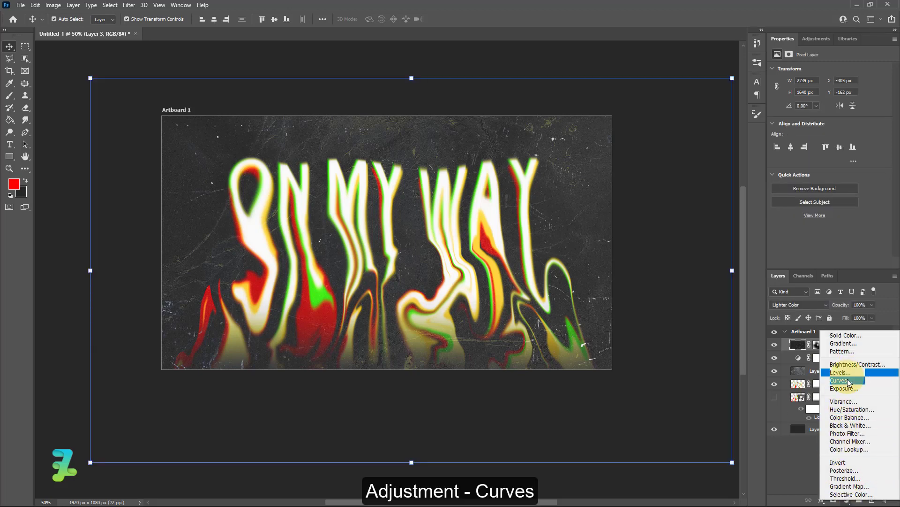
click(849, 380)
mouse_move(815, 163)
mouse_down()
mouse_move(815, 179)
mouse_move(806, 175)
mouse_up()
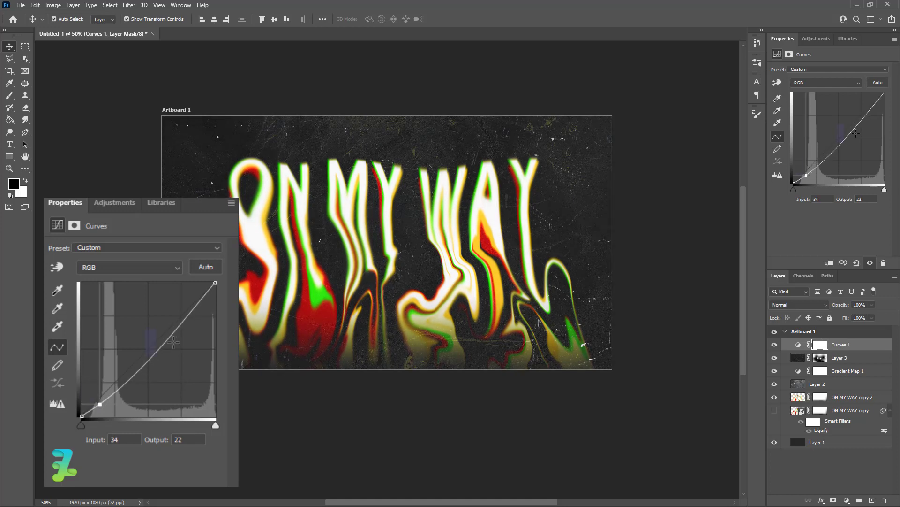
mouse_move(856, 133)
mouse_down()
mouse_move(865, 135)
mouse_move(856, 130)
mouse_up()
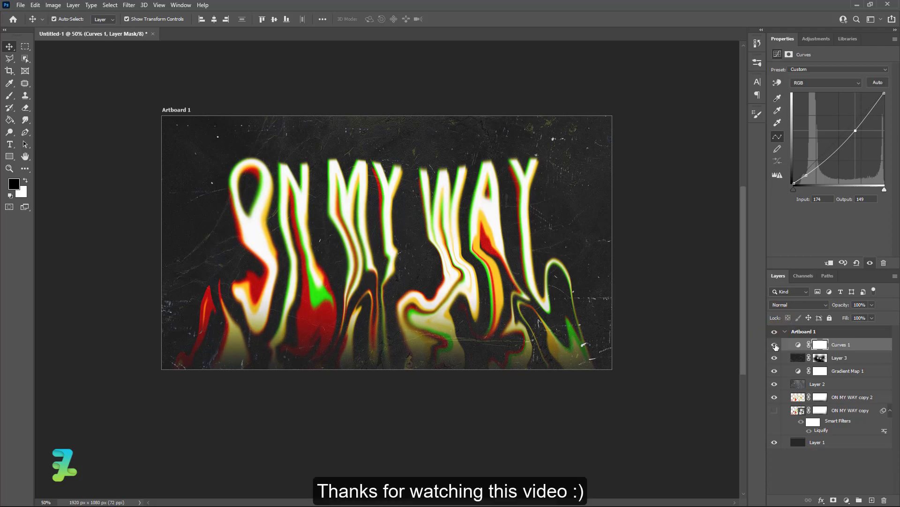